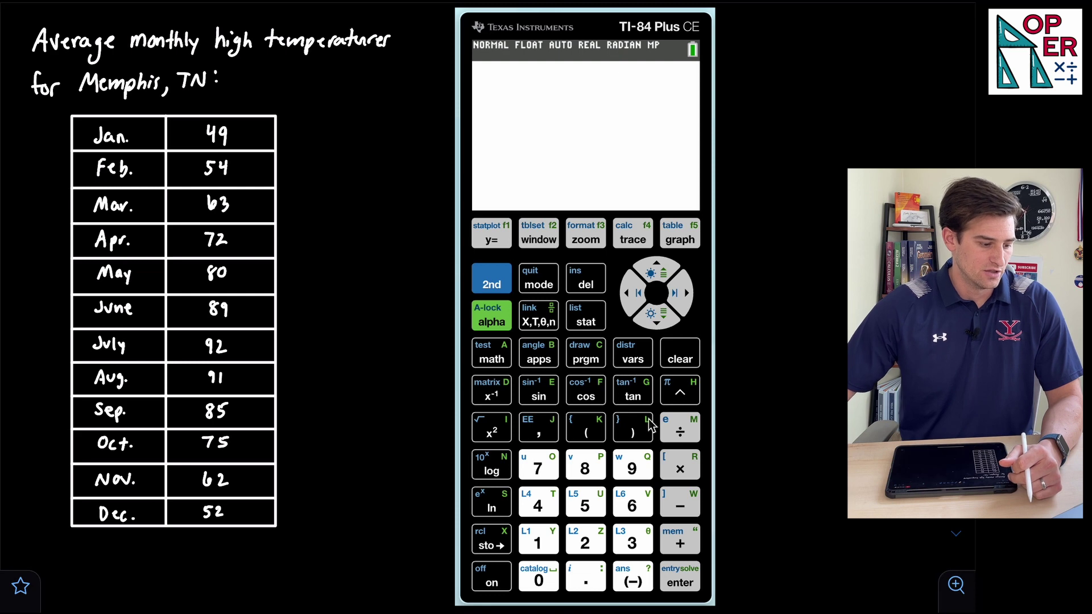
Step: Open the statistics list editor and enter 1, 2 and 3 as the first three values of list L1
{"action": "left_click", "coordinate": [585, 318]}
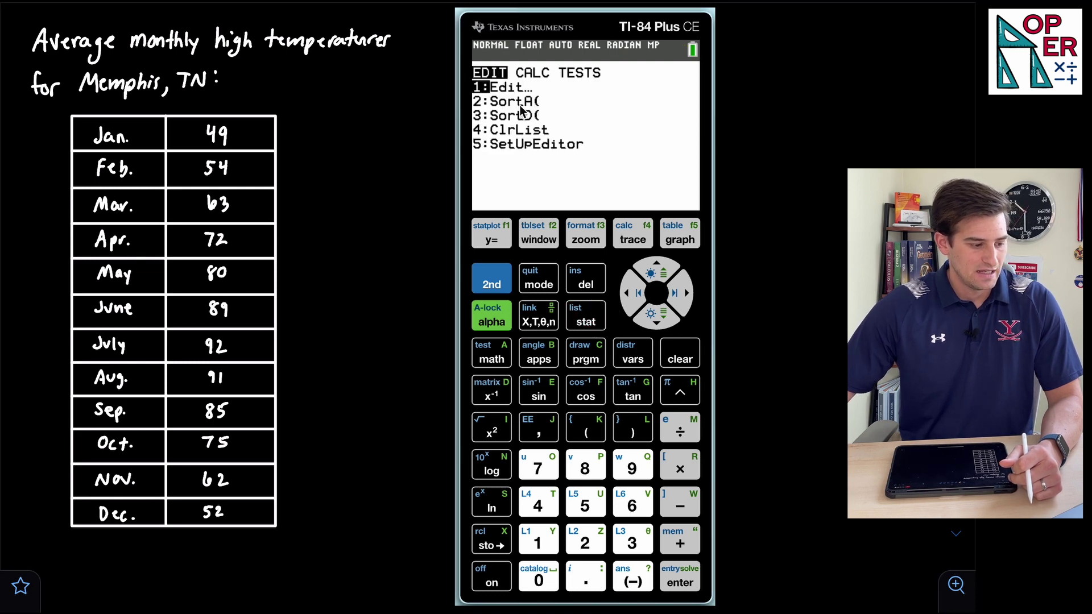
{"action": "left_click", "coordinate": [680, 575]}
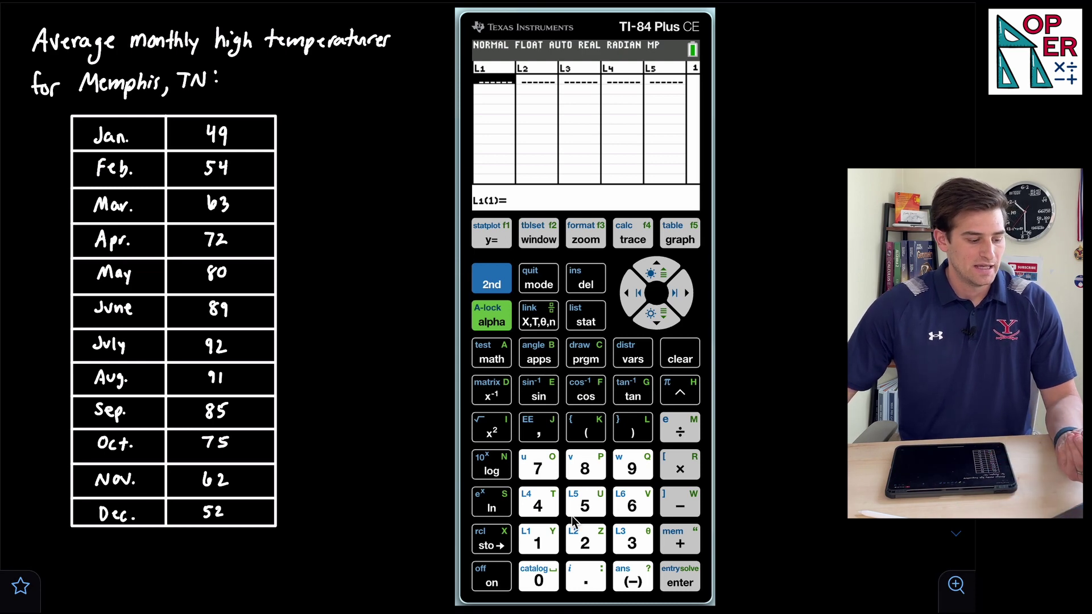
{"action": "left_click", "coordinate": [538, 544]}
{"action": "key", "text": "Return"}
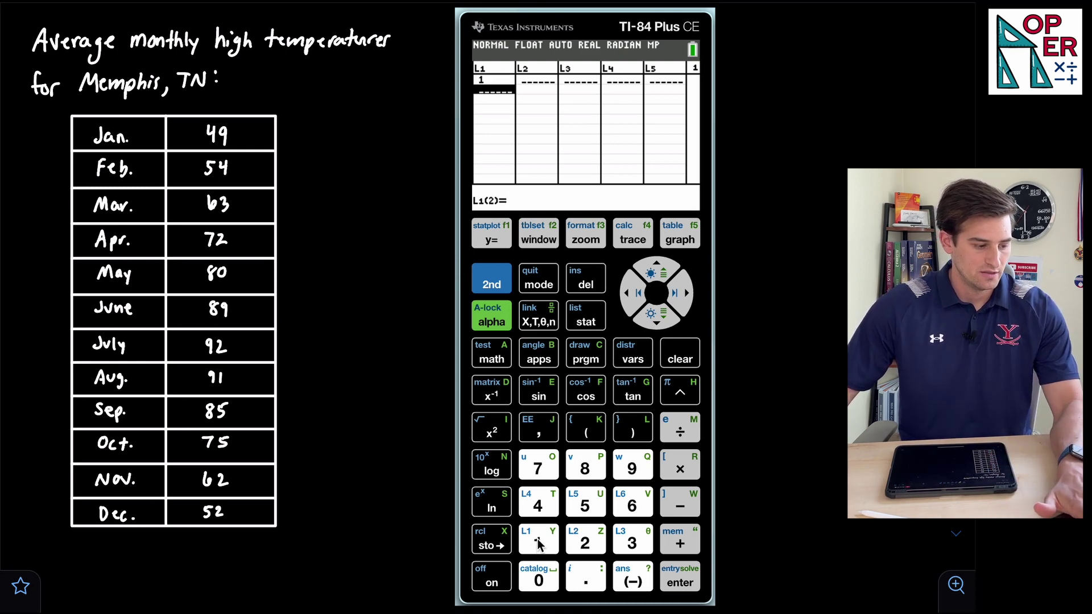
{"action": "left_click", "coordinate": [584, 542]}
{"action": "key", "text": "Return"}
{"action": "left_click", "coordinate": [630, 543]}
{"action": "key", "text": "Return"}
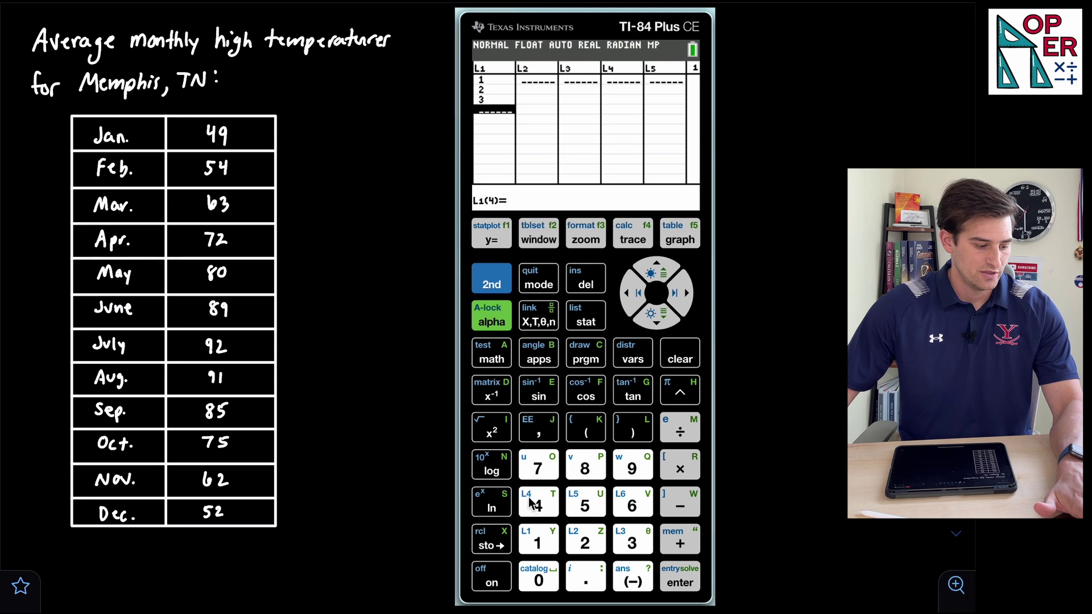
Step: Continue list L1 with the month numbers 4, 5, 6, 7, 8 and 9
{"action": "left_click", "coordinate": [534, 505]}
{"action": "key", "text": "Return"}
{"action": "left_click", "coordinate": [579, 512]}
{"action": "key", "text": "Return"}
{"action": "left_click", "coordinate": [617, 509]}
{"action": "key", "text": "Return"}
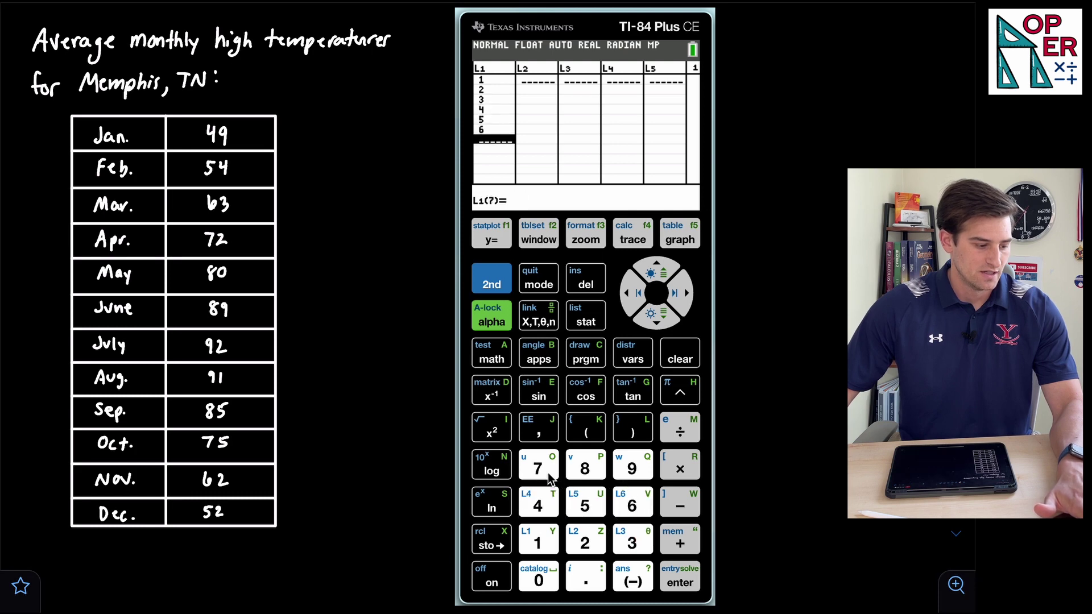
{"action": "left_click", "coordinate": [538, 468]}
{"action": "key", "text": "Return"}
{"action": "left_click", "coordinate": [584, 468]}
{"action": "key", "text": "Return"}
{"action": "left_click", "coordinate": [626, 472]}
{"action": "key", "text": "Return"}
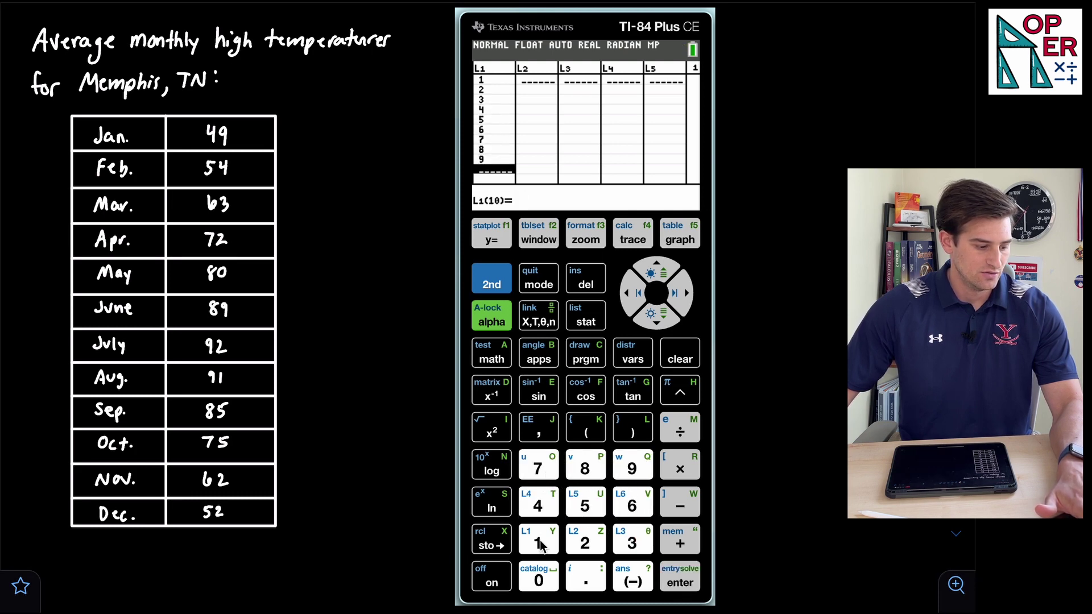
Step: Complete list L1 with the month numbers 10, 11 and 12
{"action": "left_click", "coordinate": [537, 543]}
{"action": "left_click", "coordinate": [538, 579]}
{"action": "key", "text": "Return"}
{"action": "left_click", "coordinate": [545, 551]}
{"action": "left_click", "coordinate": [545, 551]}
{"action": "key", "text": "Return"}
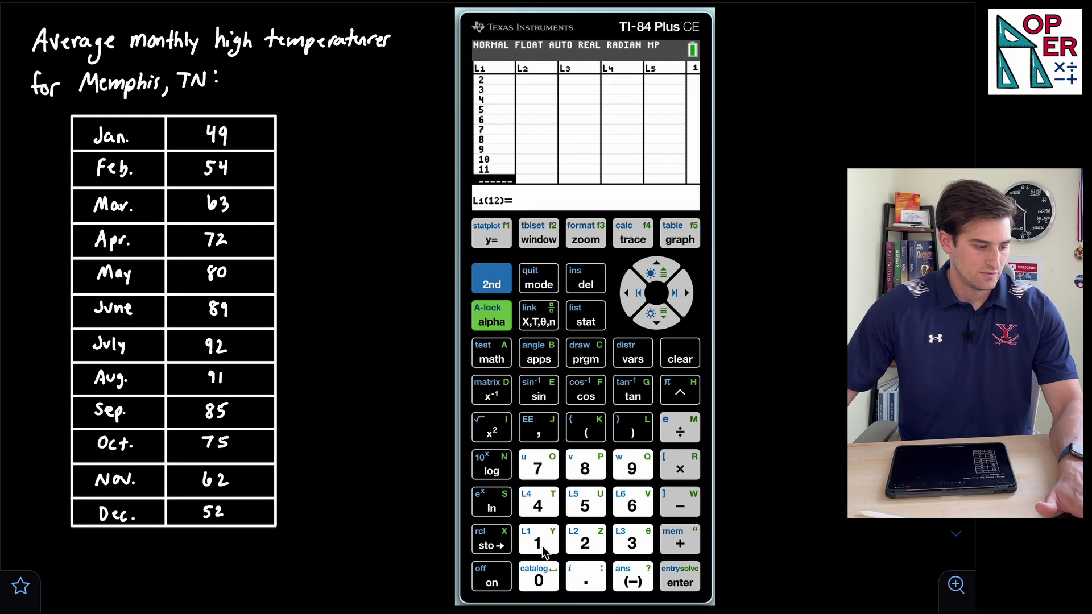
{"action": "left_click", "coordinate": [543, 549]}
{"action": "left_click", "coordinate": [580, 547]}
{"action": "key", "text": "Return"}
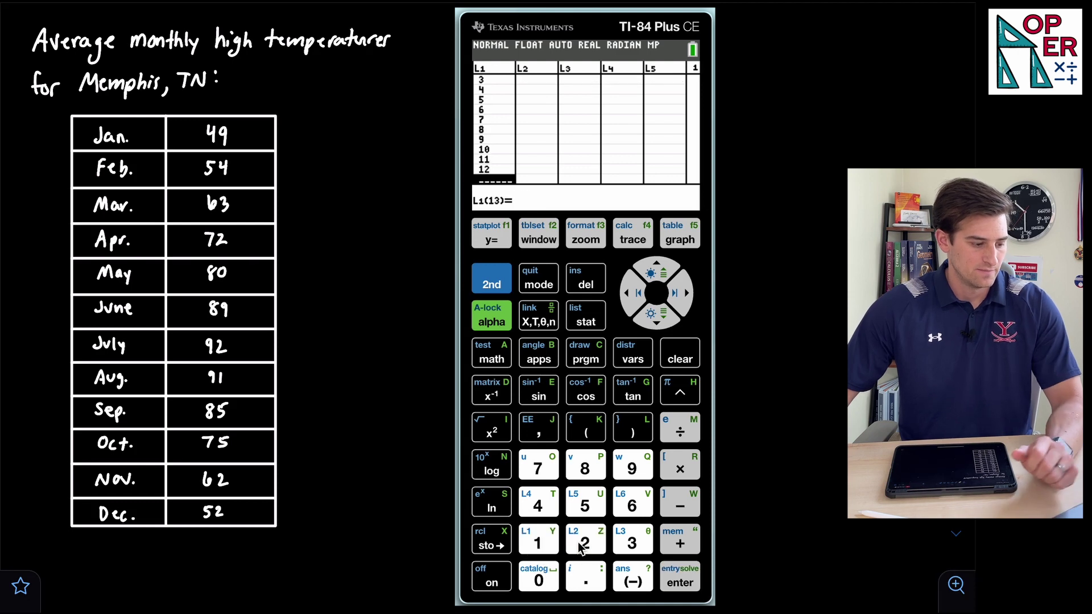
Step: Enter the January to March temperatures 49, 54 and 63 in the first rows of list L2
{"action": "left_click", "coordinate": [682, 300]}
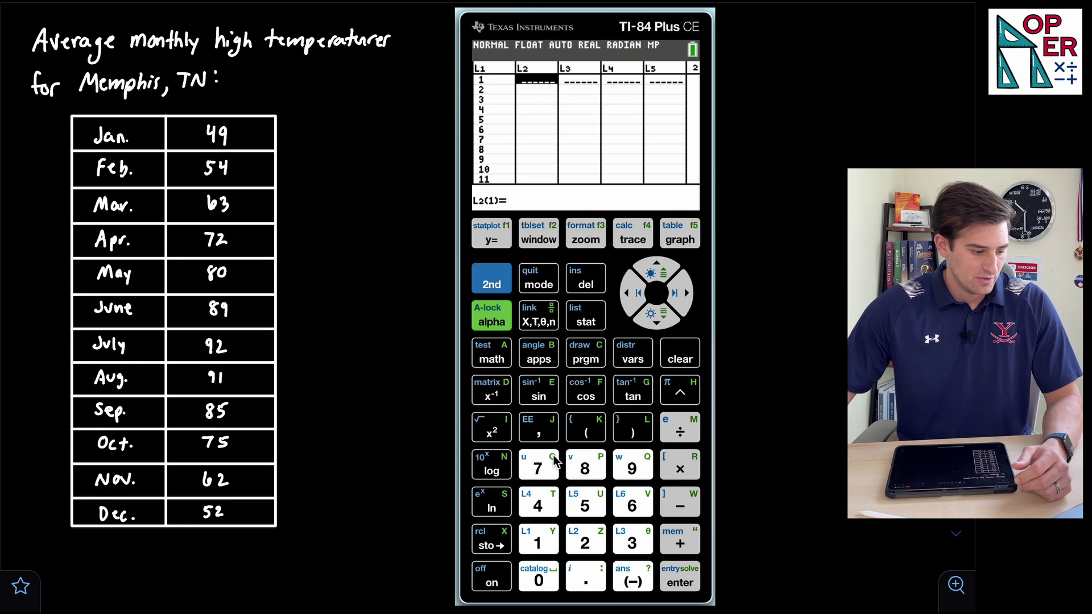
{"action": "left_click", "coordinate": [538, 503]}
{"action": "left_click", "coordinate": [631, 465]}
{"action": "key", "text": "Return"}
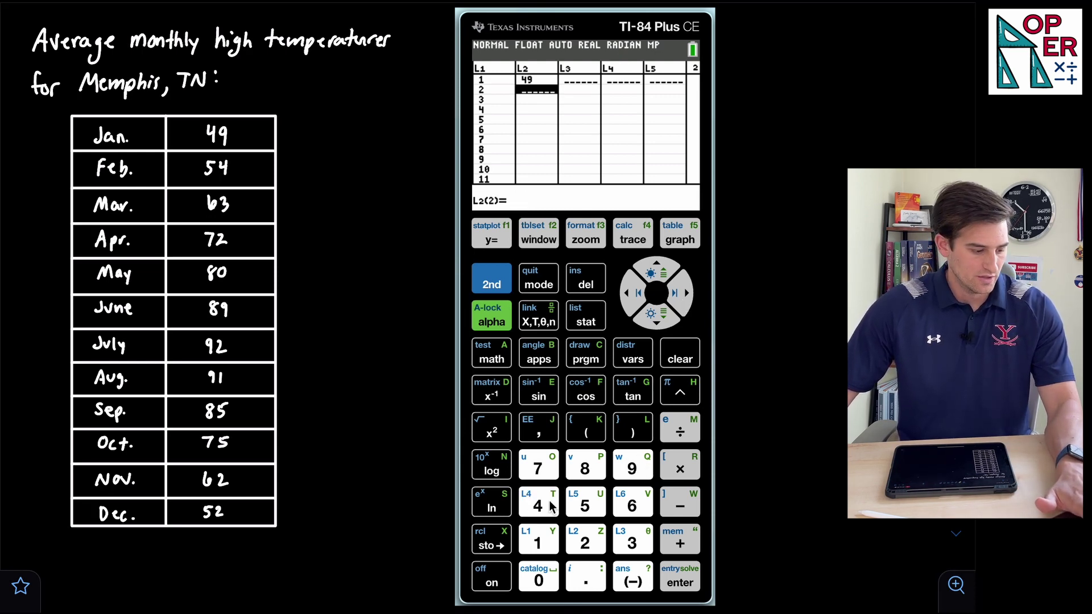
{"action": "left_click", "coordinate": [584, 503]}
{"action": "left_click", "coordinate": [537, 503]}
{"action": "key", "text": "Return"}
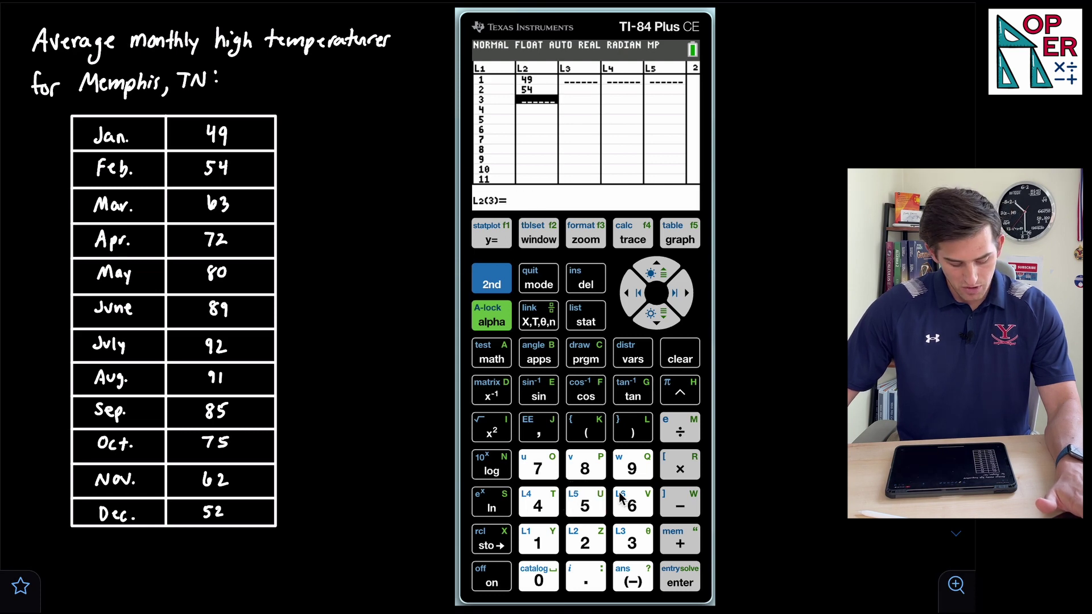
{"action": "left_click", "coordinate": [621, 498]}
{"action": "left_click", "coordinate": [631, 540]}
{"action": "key", "text": "Return"}
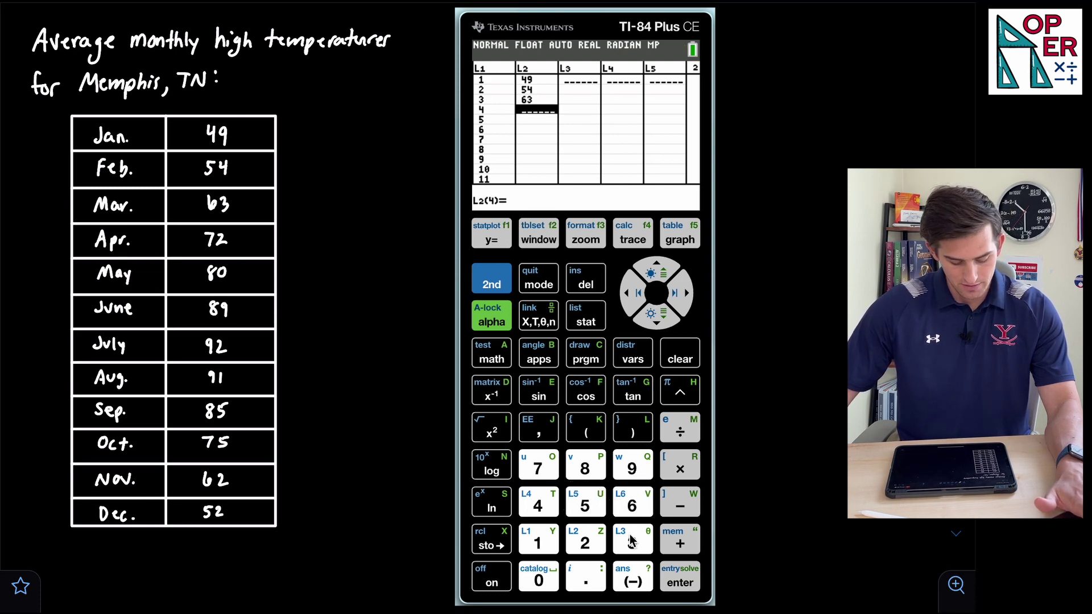
Step: Add the April to June temperatures 72, 80 and 89 to list L2
{"action": "left_click", "coordinate": [537, 466]}
{"action": "left_click", "coordinate": [586, 543]}
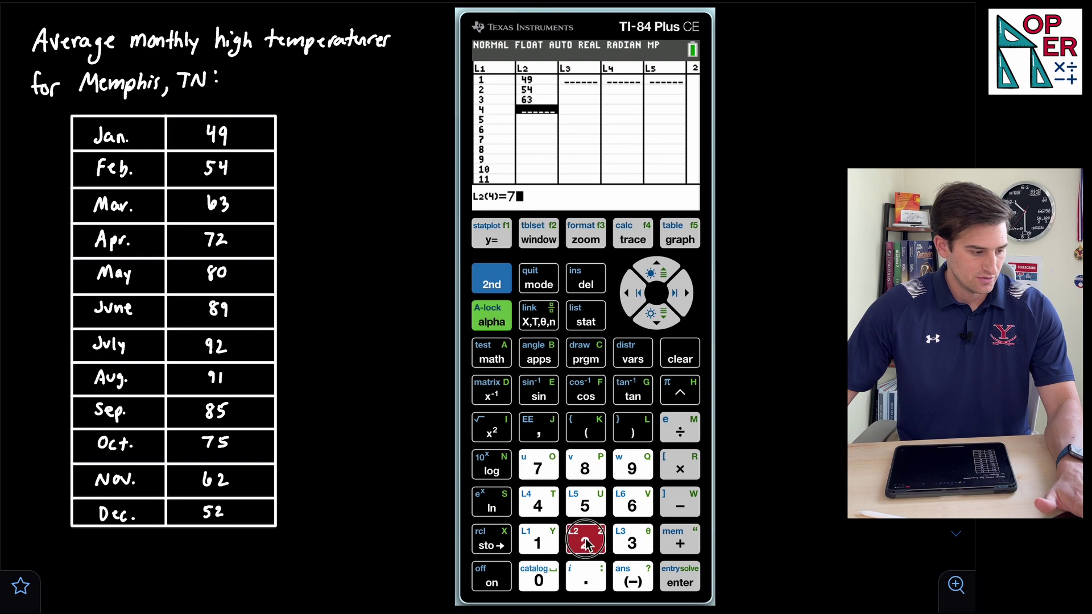
{"action": "key", "text": "Return"}
{"action": "left_click", "coordinate": [584, 466]}
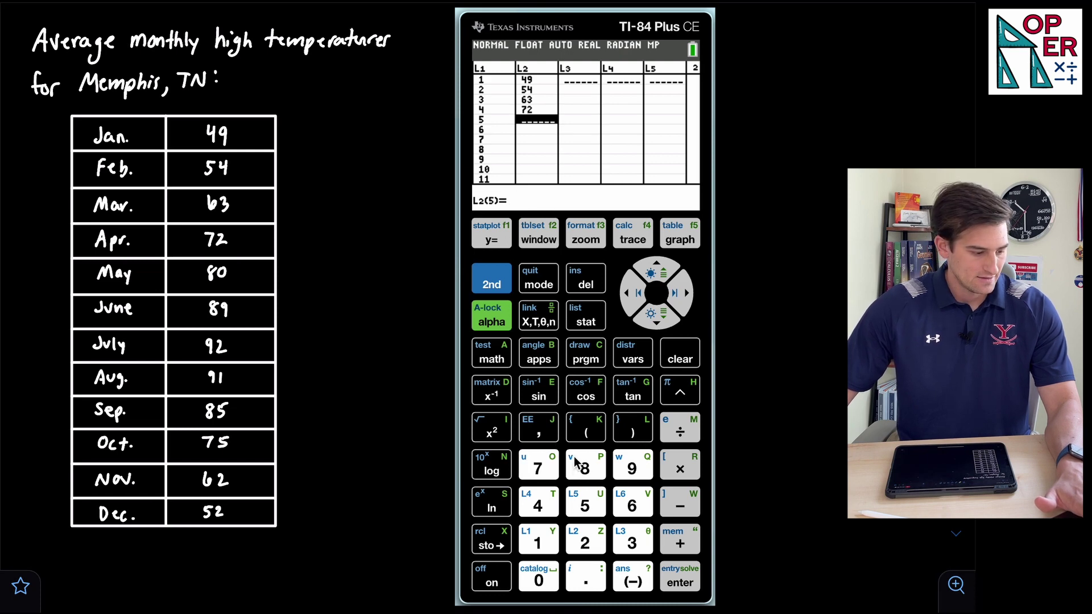
{"action": "left_click", "coordinate": [540, 577]}
{"action": "left_click", "coordinate": [675, 571]}
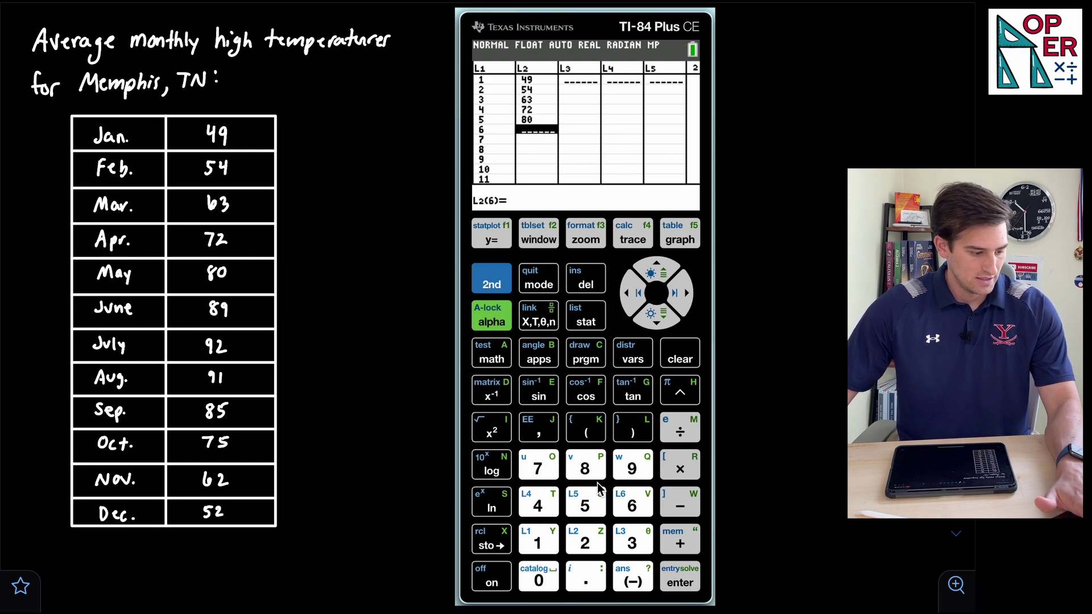
{"action": "left_click", "coordinate": [594, 476]}
{"action": "left_click", "coordinate": [625, 475]}
{"action": "key", "text": "Return"}
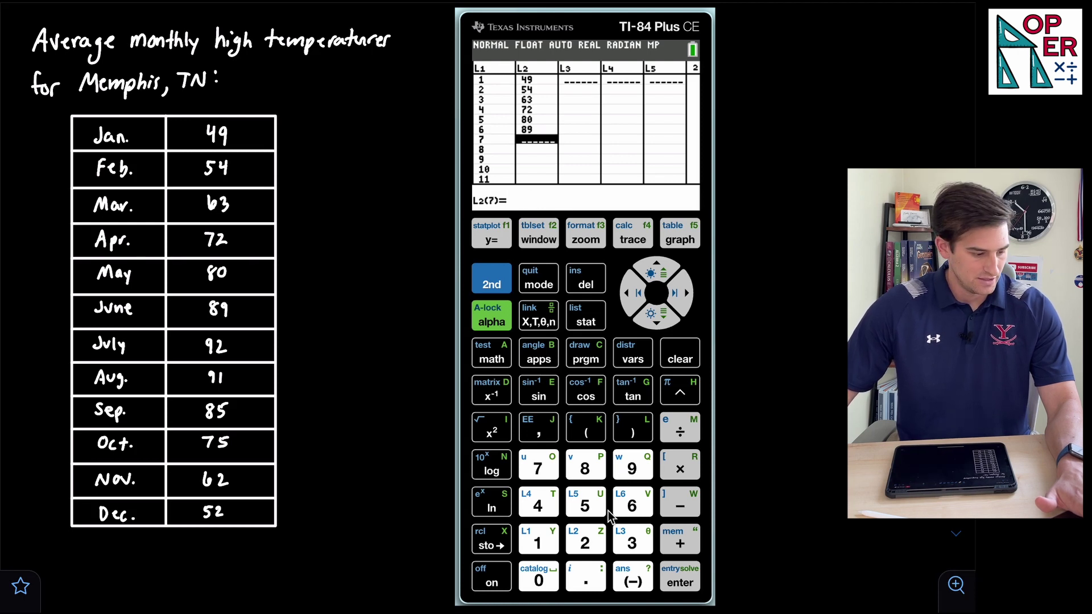
Step: Add the July to October temperatures 92, 91, 85 and 75 to list L2
{"action": "type", "text": "92"}
{"action": "key", "text": "Return"}
{"action": "type", "text": "91"}
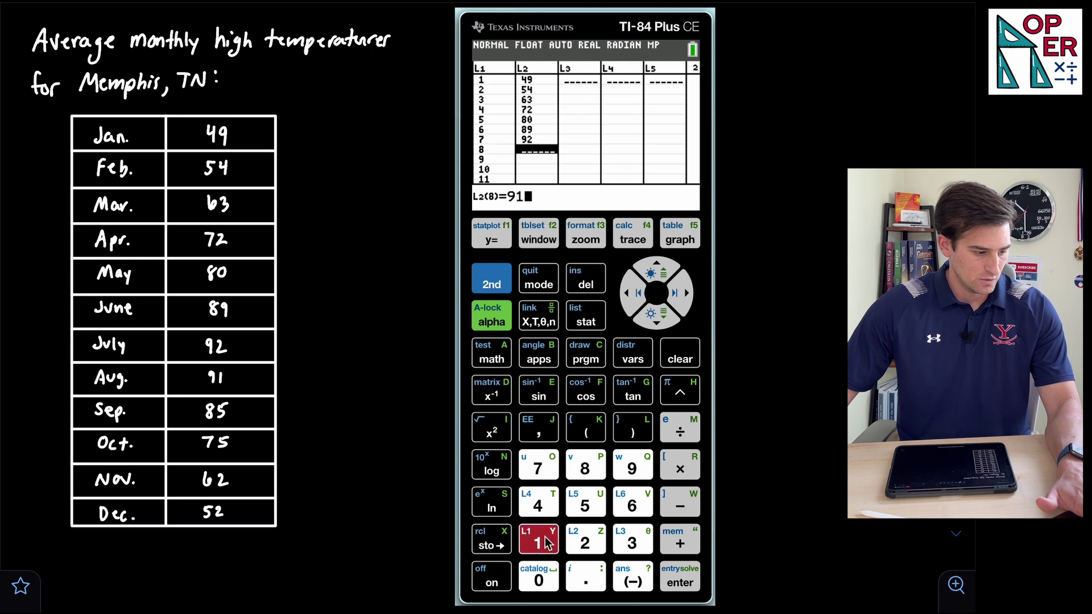
{"action": "key", "text": "Return"}
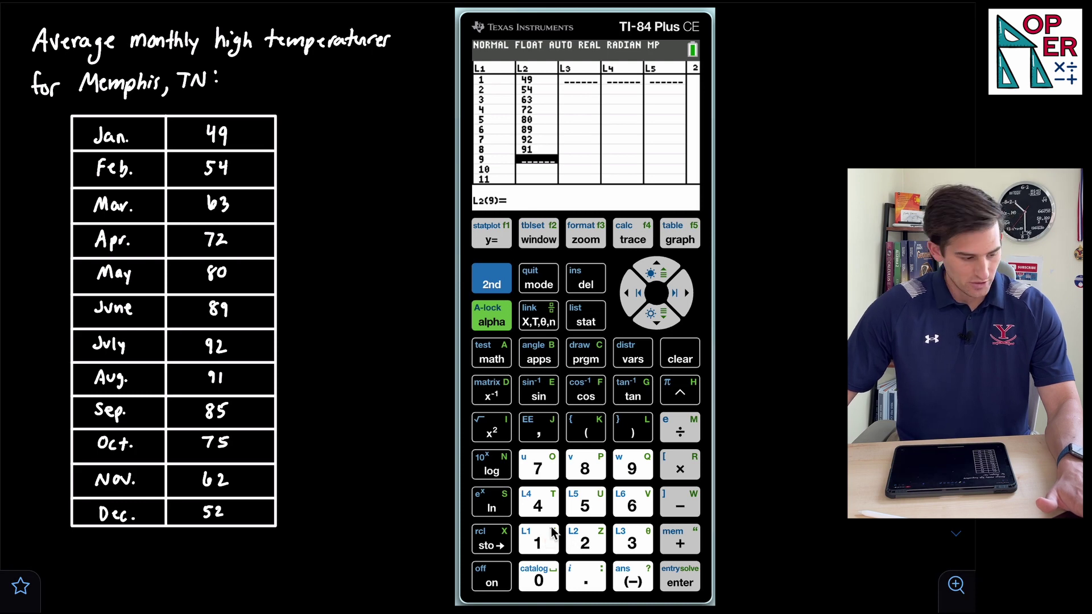
{"action": "type", "text": "85"}
{"action": "key", "text": "Return"}
{"action": "type", "text": "75"}
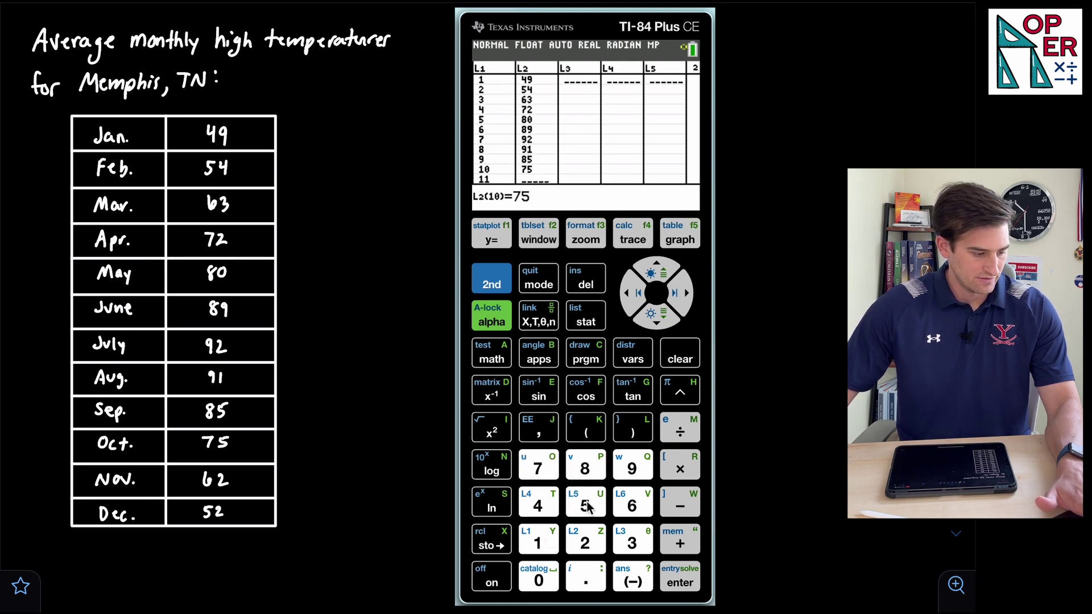
{"action": "key", "text": "Return"}
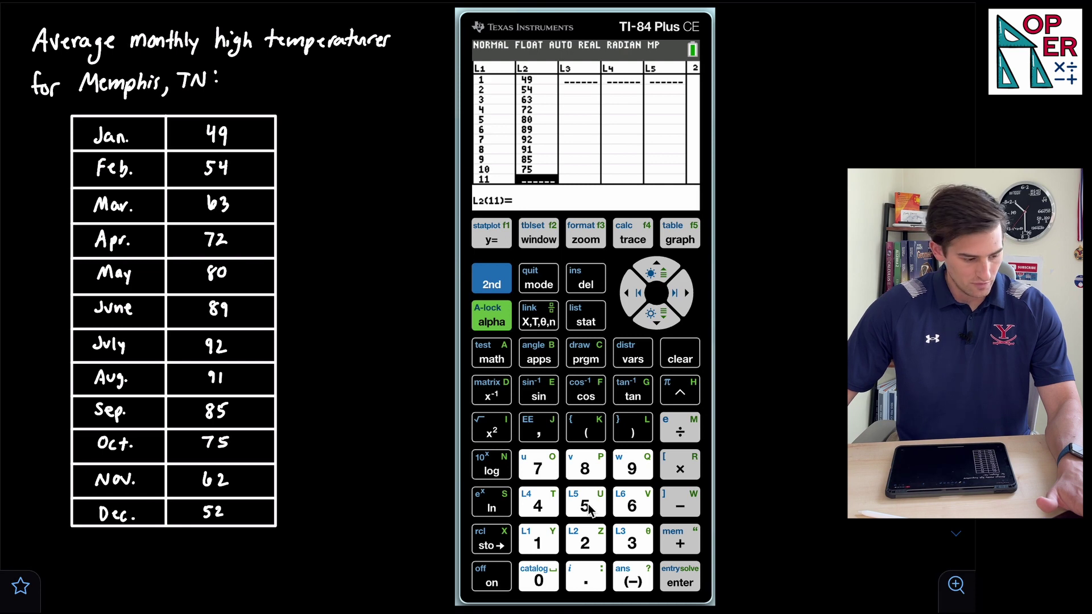
Step: Complete list L2 with the November and December temperatures 62 and 52
{"action": "left_click", "coordinate": [628, 506]}
{"action": "left_click", "coordinate": [603, 537]}
{"action": "key", "text": "Return"}
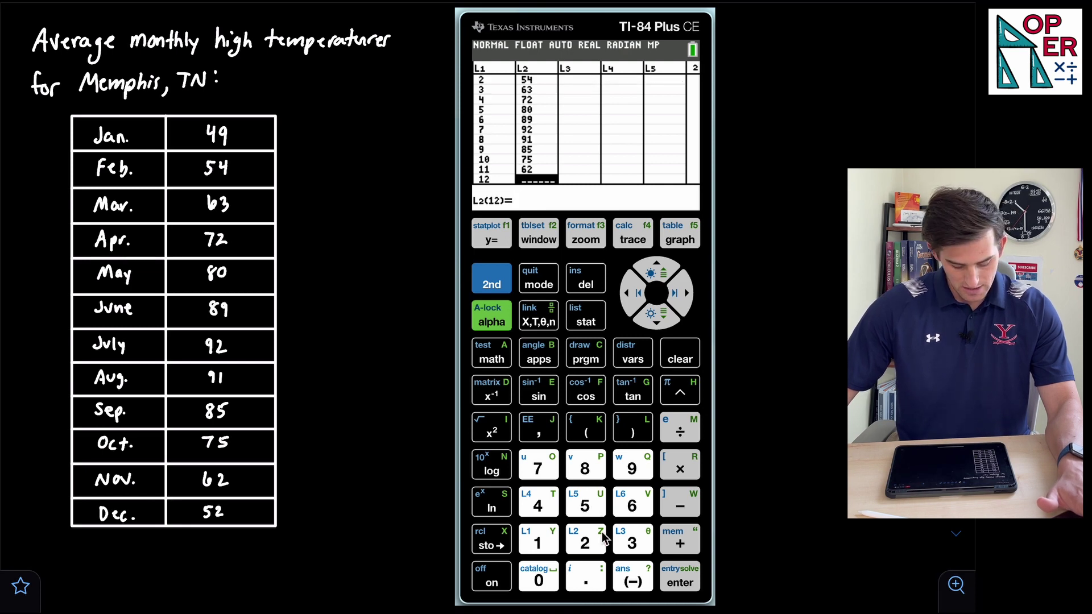
{"action": "left_click", "coordinate": [590, 511]}
{"action": "left_click", "coordinate": [595, 539]}
{"action": "key", "text": "Return"}
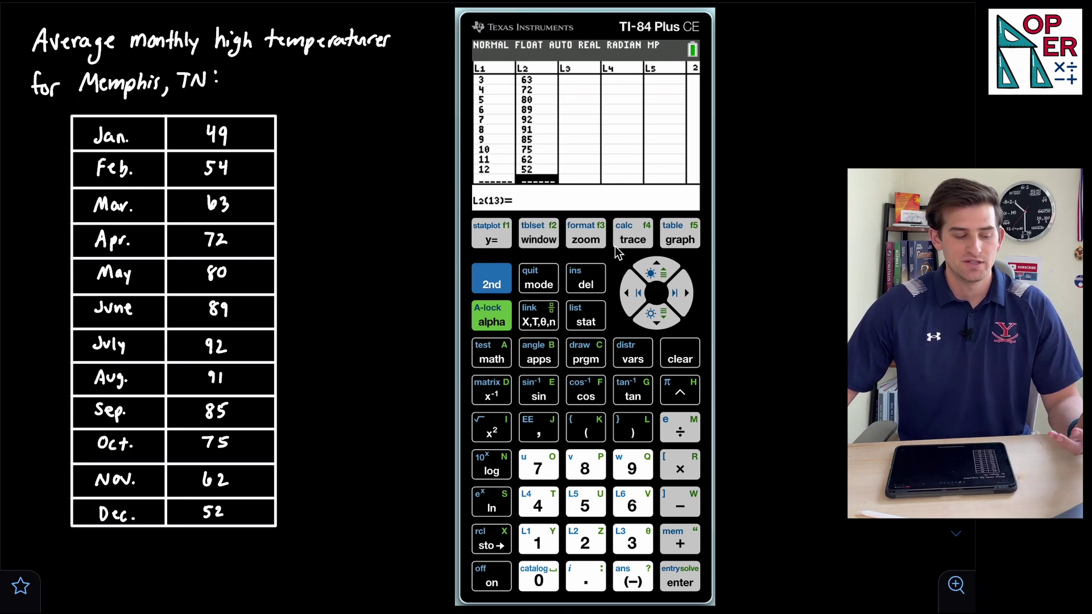
Step: Turn on Plot1 in the equation editor and display the graph
{"action": "left_click", "coordinate": [680, 241]}
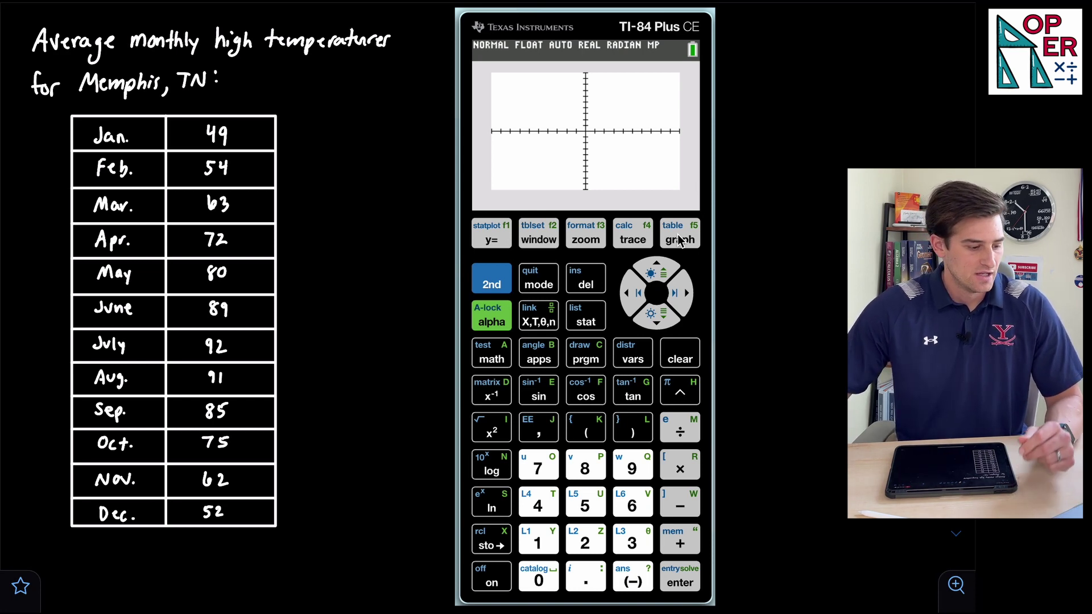
{"action": "left_click", "coordinate": [502, 240]}
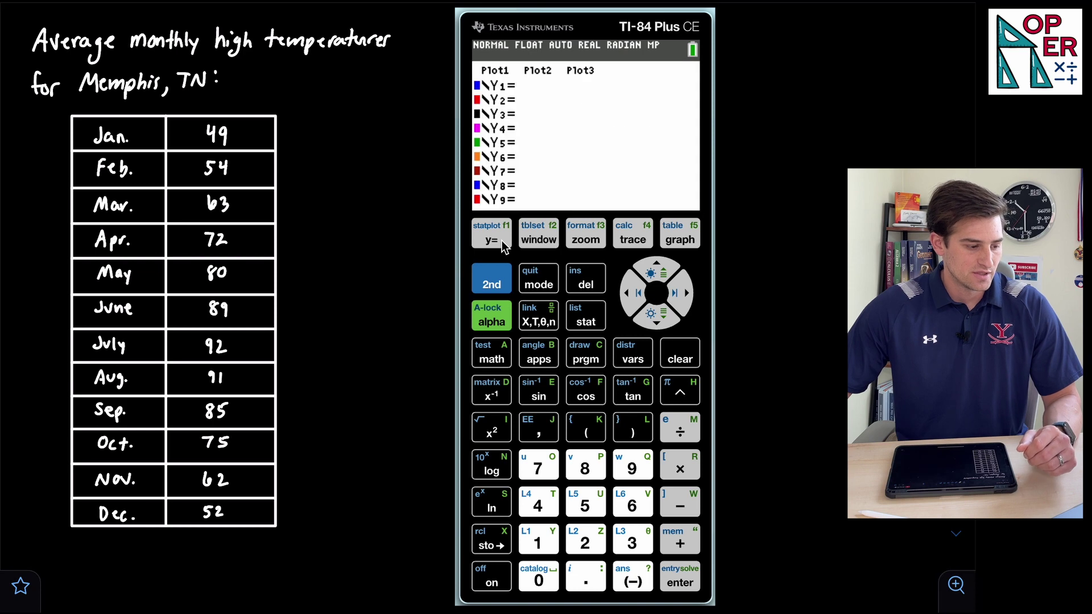
{"action": "left_click", "coordinate": [668, 271]}
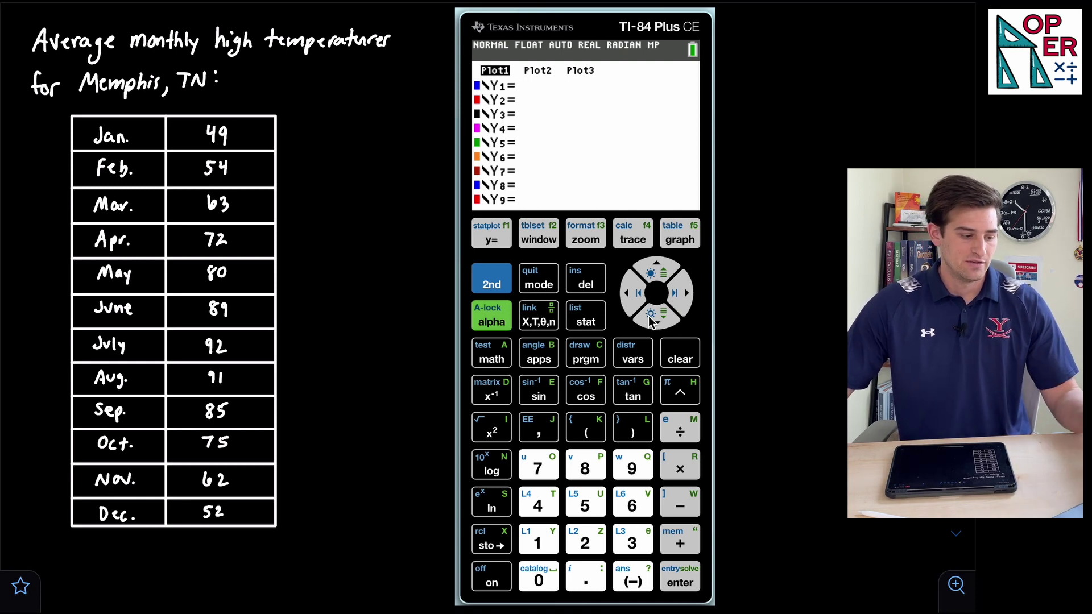
{"action": "left_click", "coordinate": [681, 241]}
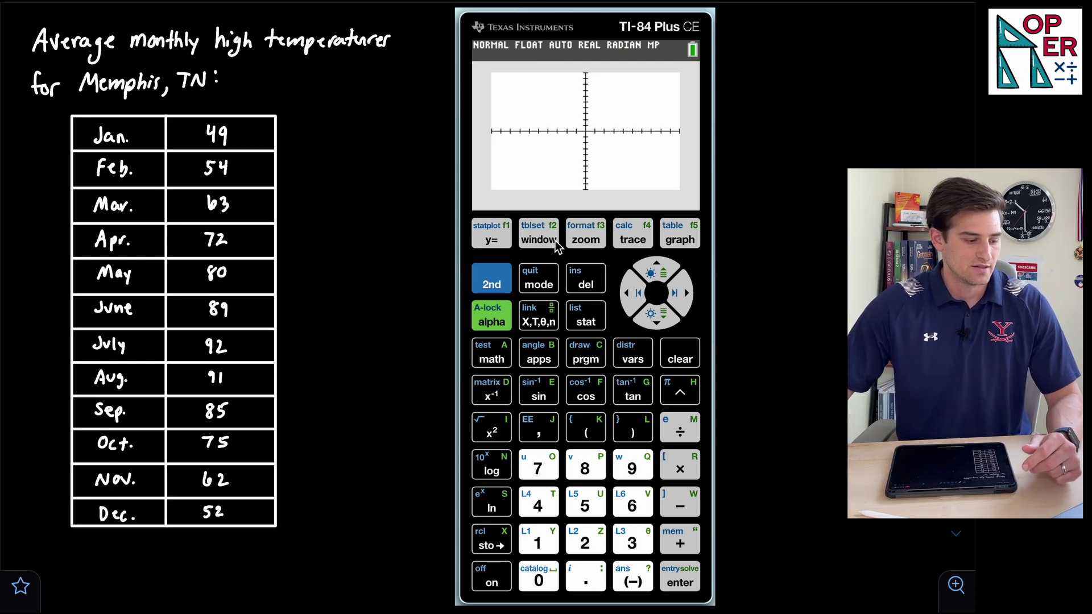
Step: Set the graph window's horizontal range to Xmin 0 and Xmax 15
{"action": "left_click", "coordinate": [535, 242]}
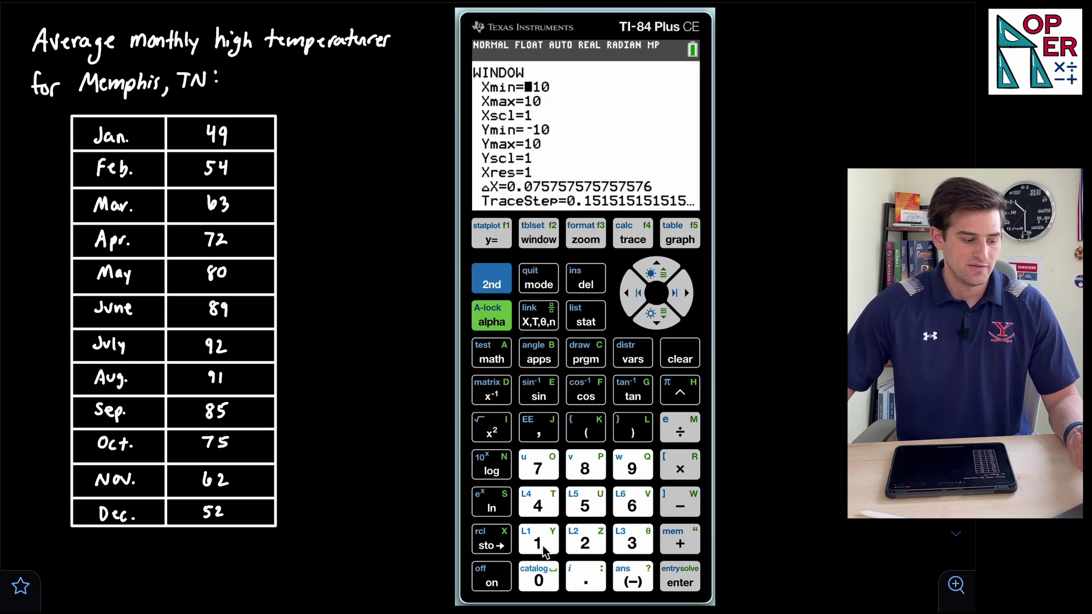
{"action": "left_click", "coordinate": [542, 581]}
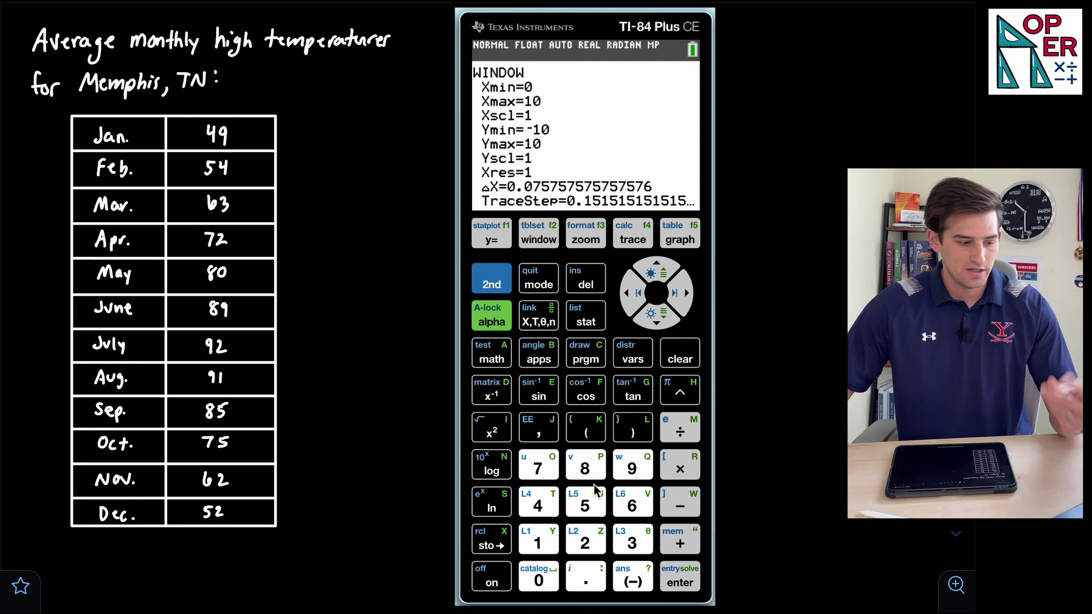
{"action": "left_click", "coordinate": [656, 318]}
{"action": "left_click", "coordinate": [537, 541]}
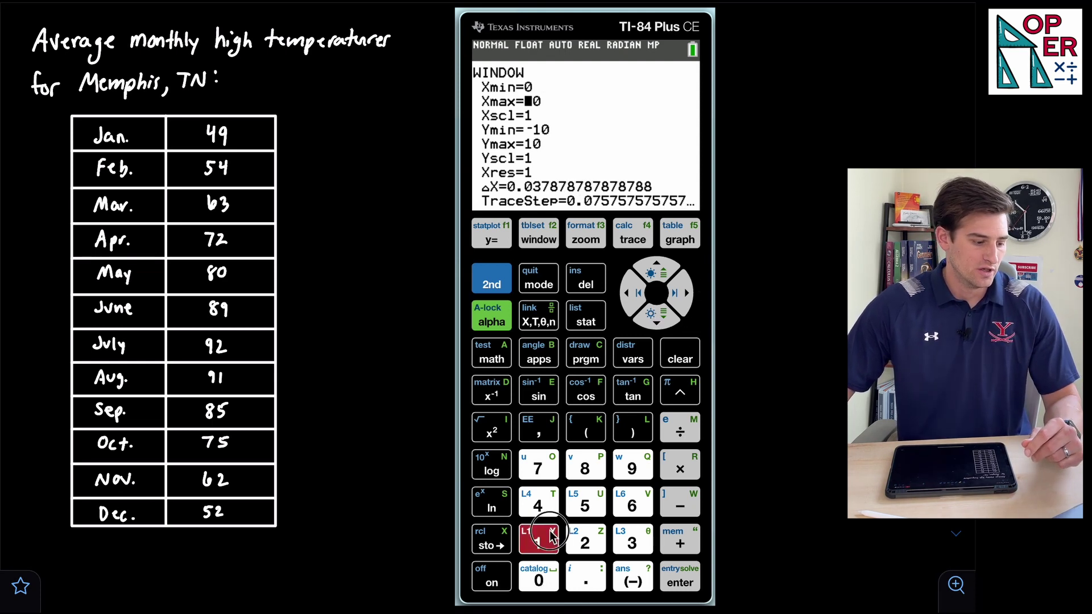
{"action": "left_click", "coordinate": [591, 508]}
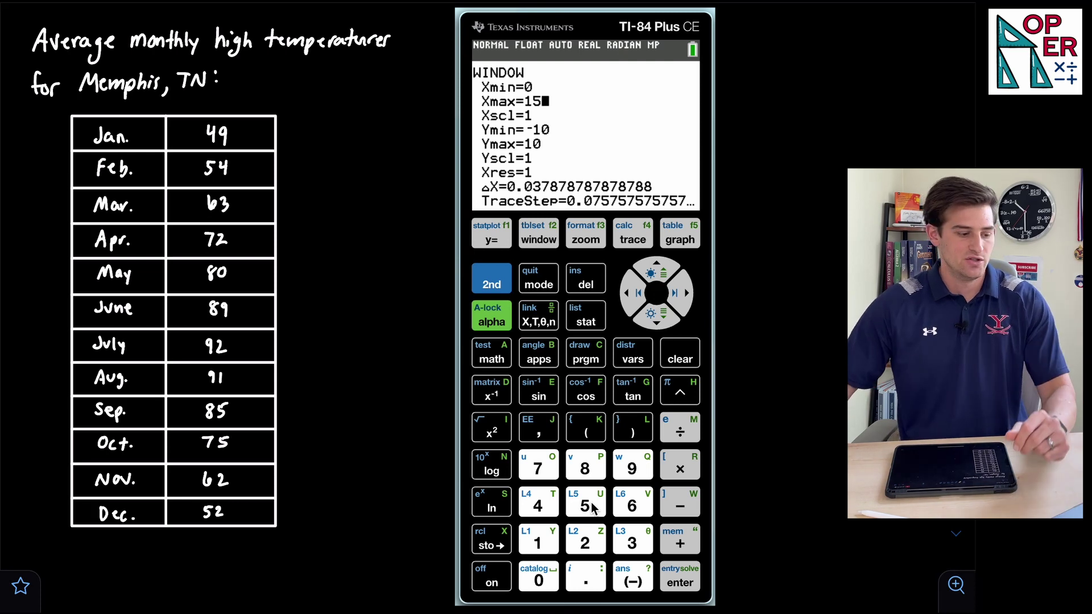
{"action": "left_click", "coordinate": [658, 321]}
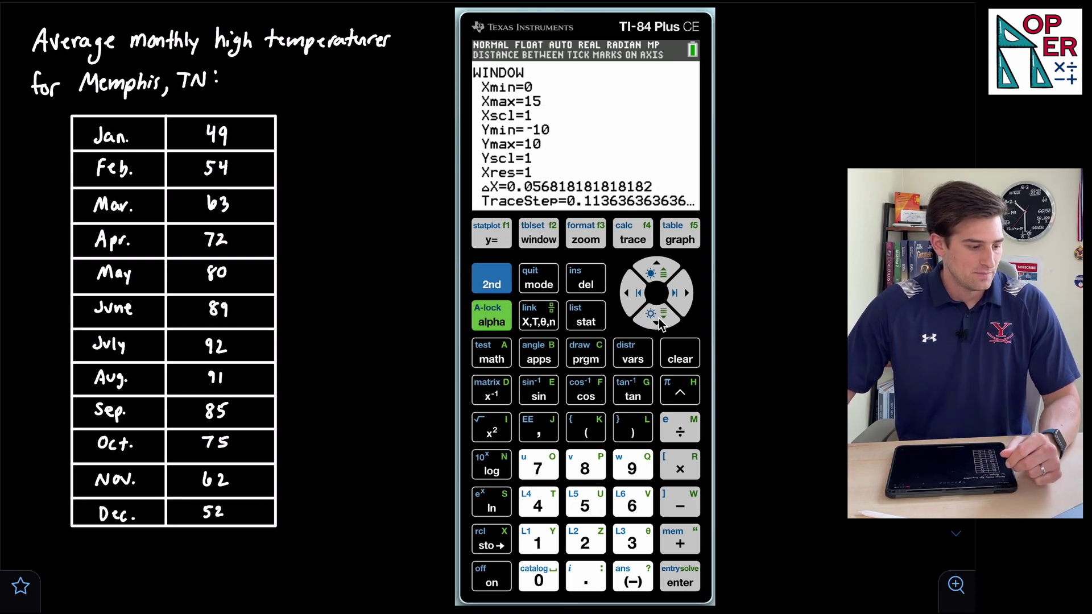
Step: Set the graph window's vertical range to Ymin 40 and Ymax 100
{"action": "left_click", "coordinate": [659, 321]}
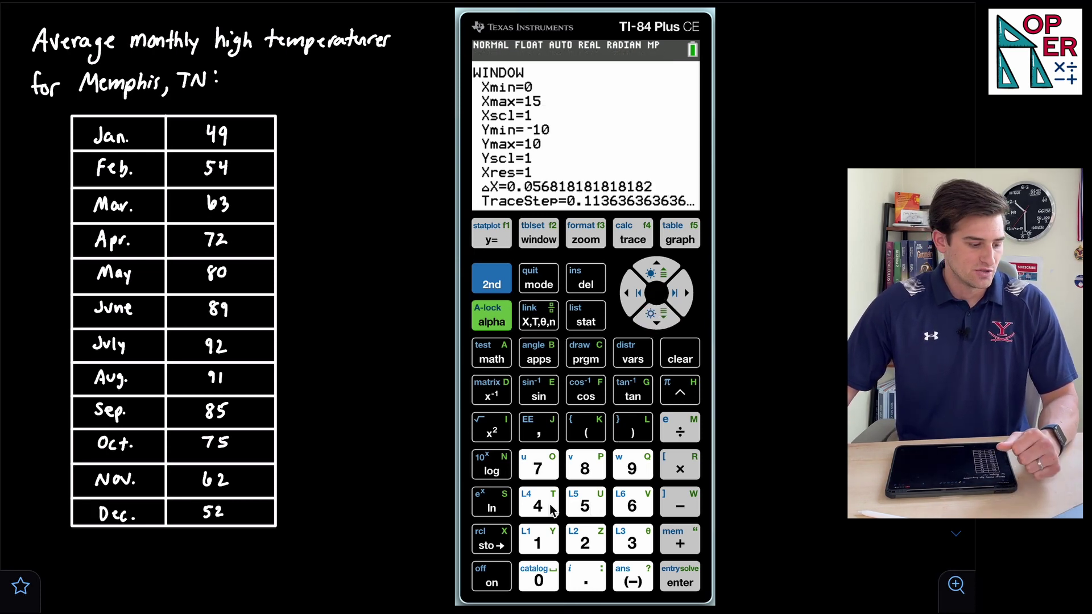
{"action": "left_click", "coordinate": [552, 512]}
{"action": "left_click", "coordinate": [540, 579]}
{"action": "left_click", "coordinate": [659, 321]}
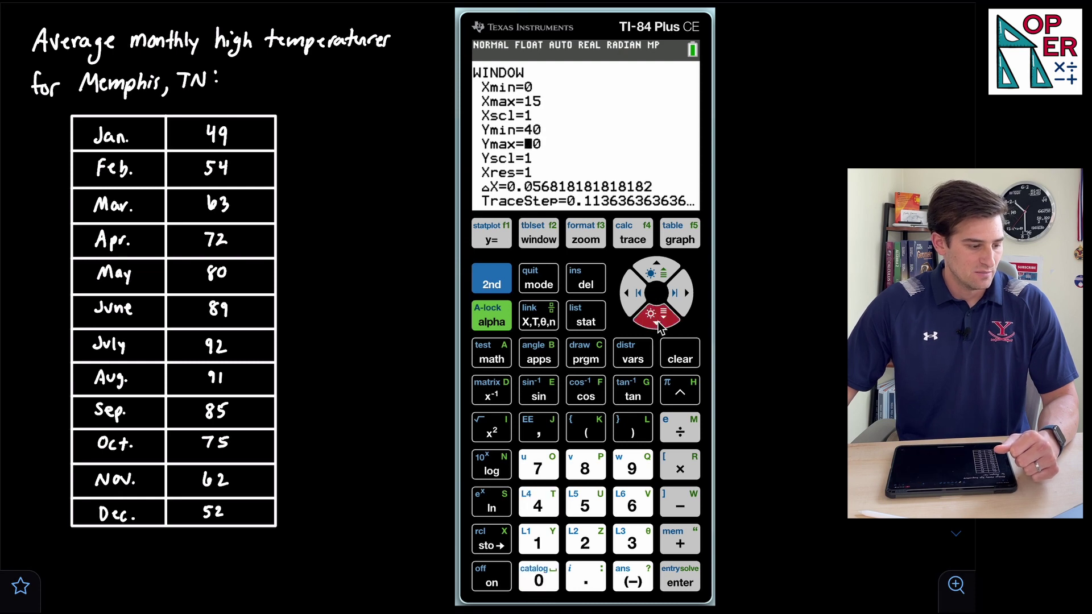
{"action": "left_click", "coordinate": [549, 539]}
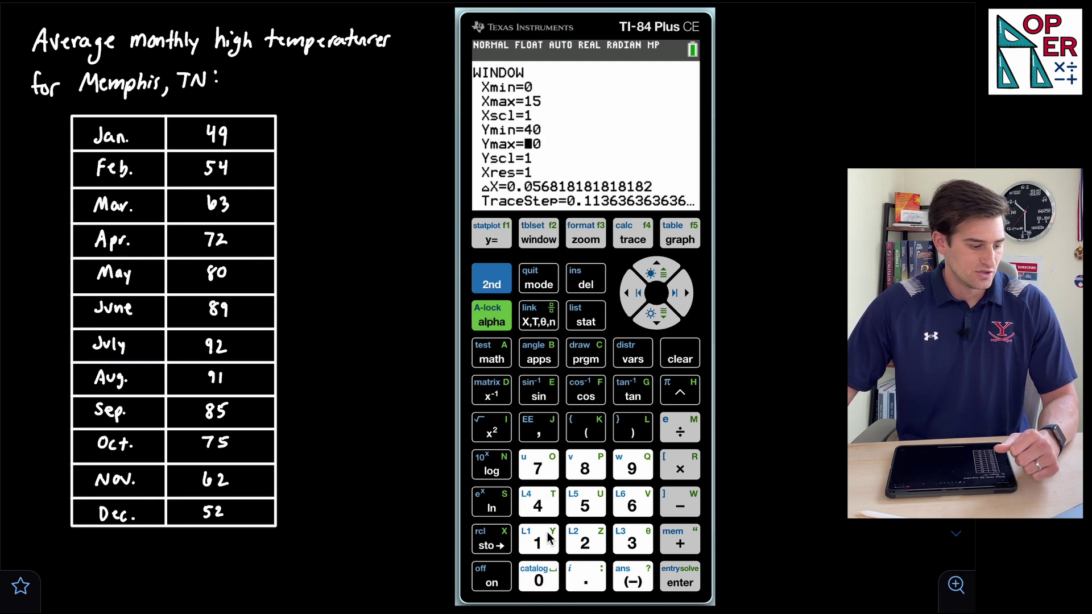
{"action": "left_click", "coordinate": [550, 582]}
{"action": "left_click", "coordinate": [550, 582]}
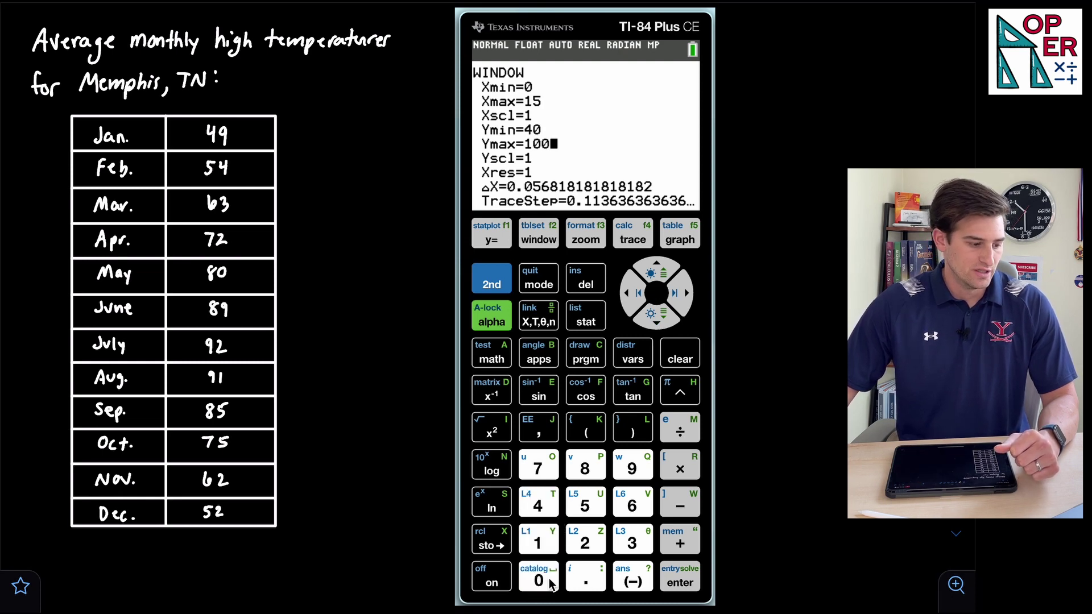
Step: Display the scatter plot with the new window settings
{"action": "left_click", "coordinate": [689, 245]}
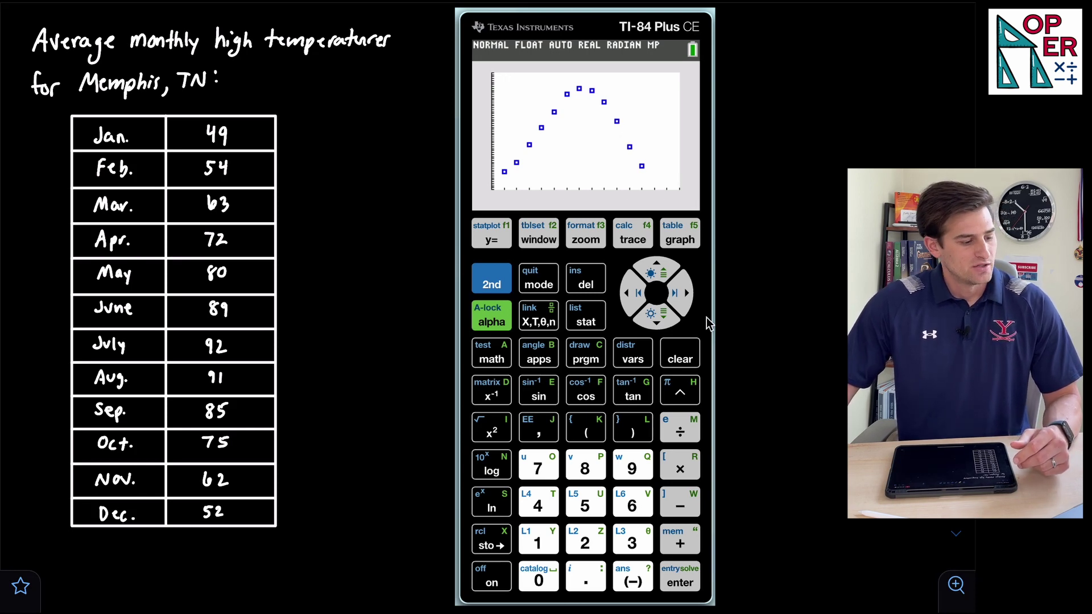
Step: Open the setup screen for a sinusoidal regression (SinReg) from the statistics calculations
{"action": "left_click", "coordinate": [598, 322]}
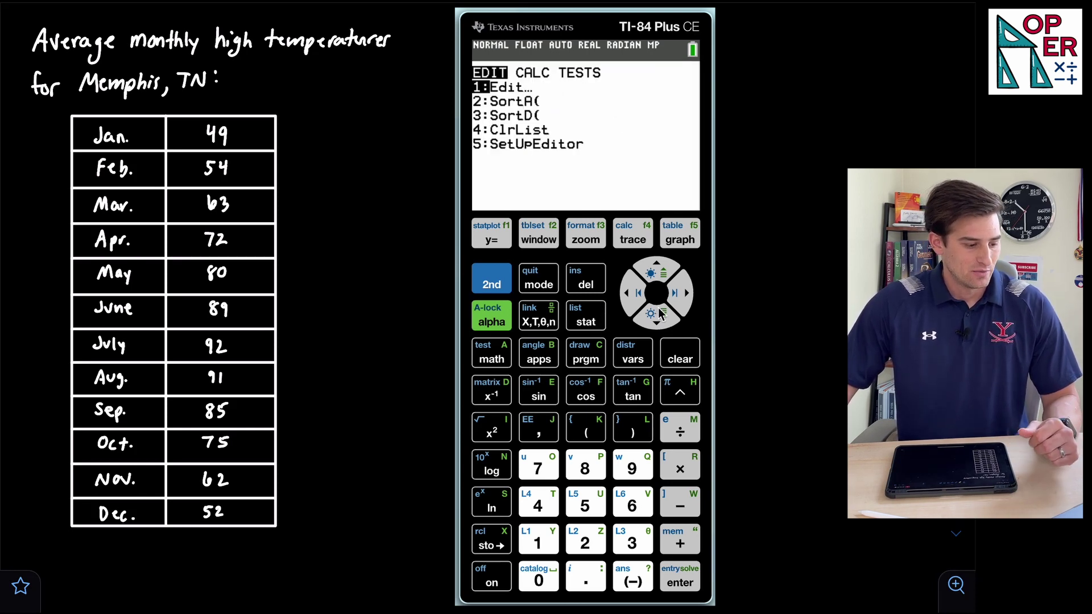
{"action": "left_click", "coordinate": [680, 307]}
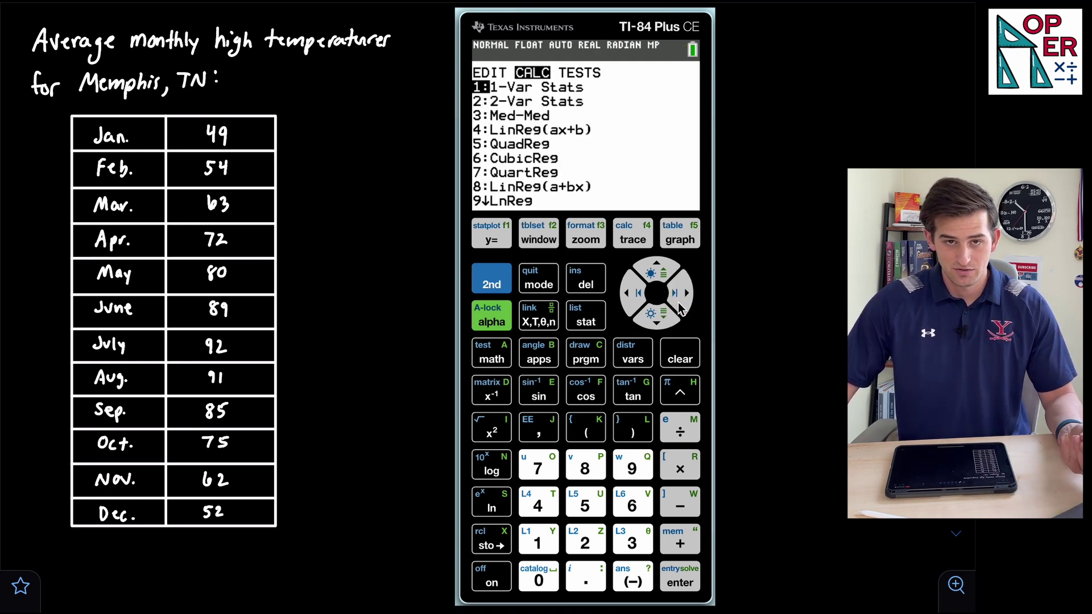
{"action": "left_click", "coordinate": [657, 321]}
{"action": "left_click", "coordinate": [657, 321]}
{"action": "left_click", "coordinate": [657, 322]}
{"action": "left_click", "coordinate": [657, 321]}
{"action": "left_click", "coordinate": [657, 322]}
{"action": "left_click", "coordinate": [657, 322]}
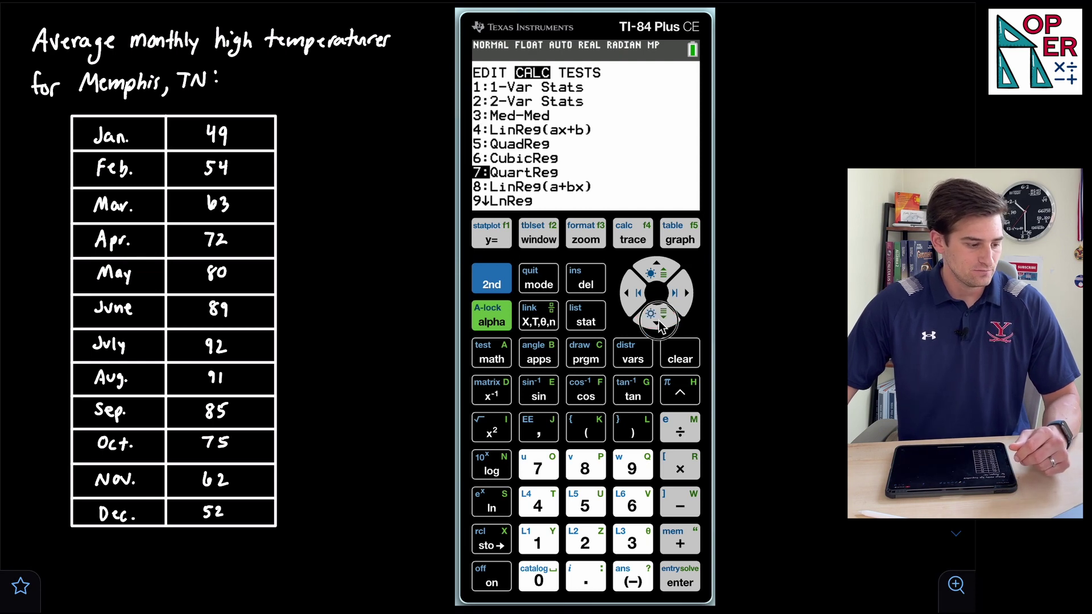
{"action": "left_click", "coordinate": [657, 322]}
{"action": "left_click", "coordinate": [657, 322]}
{"action": "left_click", "coordinate": [657, 321]}
{"action": "left_click", "coordinate": [657, 322]}
{"action": "left_click", "coordinate": [658, 321]}
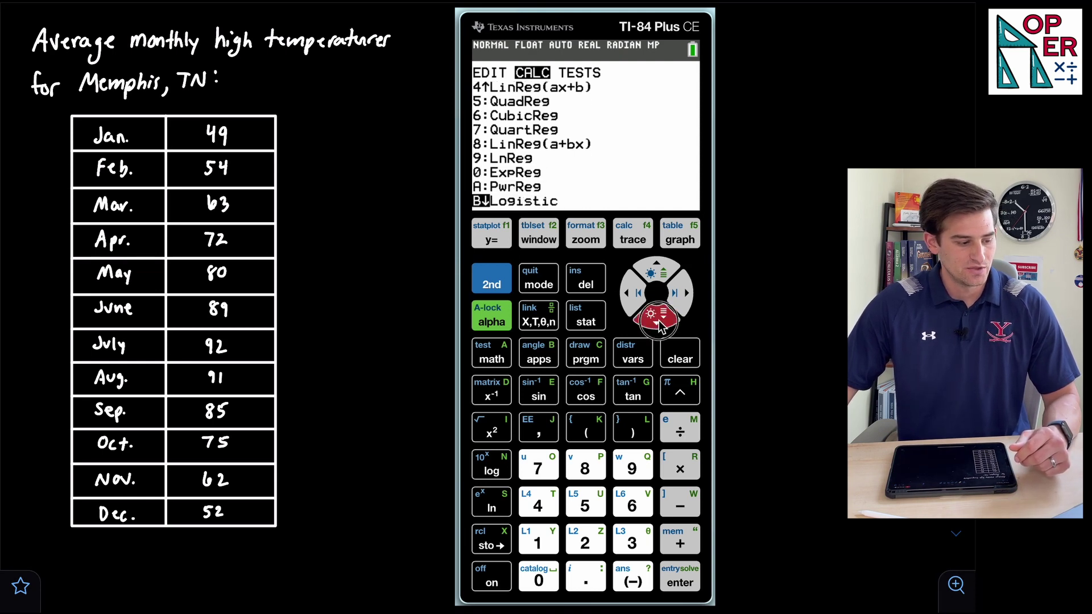
{"action": "left_click", "coordinate": [657, 322]}
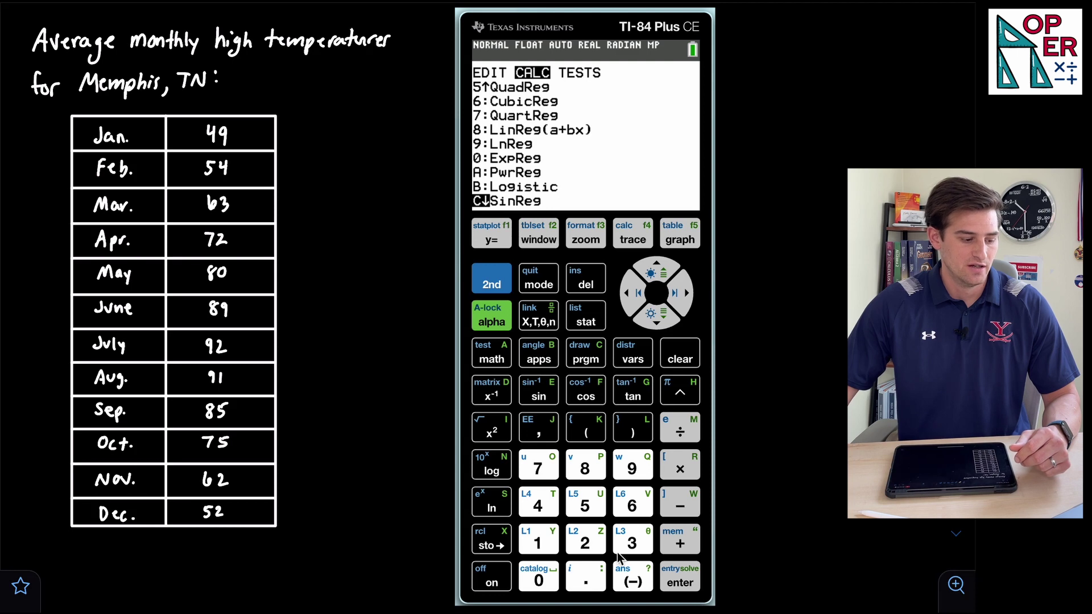
{"action": "left_click", "coordinate": [678, 574]}
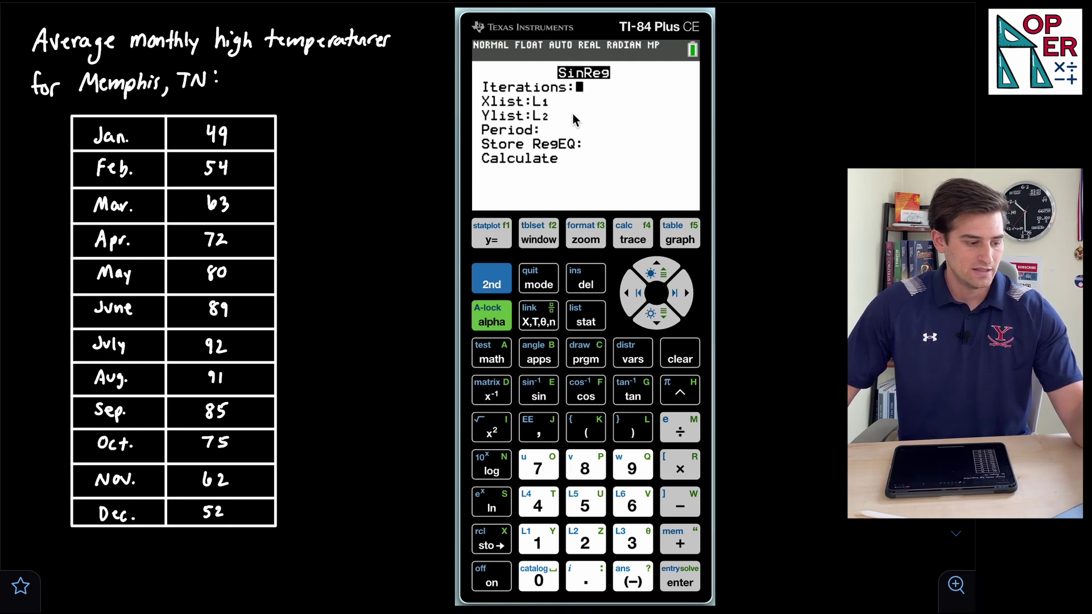
Step: Calculate the sinusoidal regression of L1 and L2 with 3 iterations and no period, storing the regression equation in Y1
{"action": "type", "text": "3"}
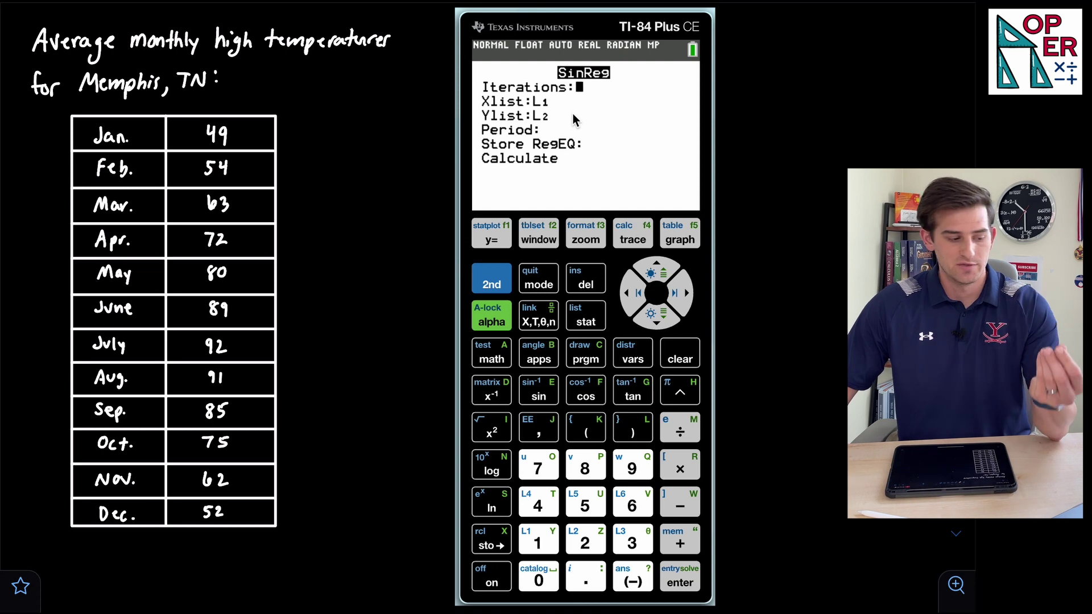
{"action": "left_click", "coordinate": [658, 324]}
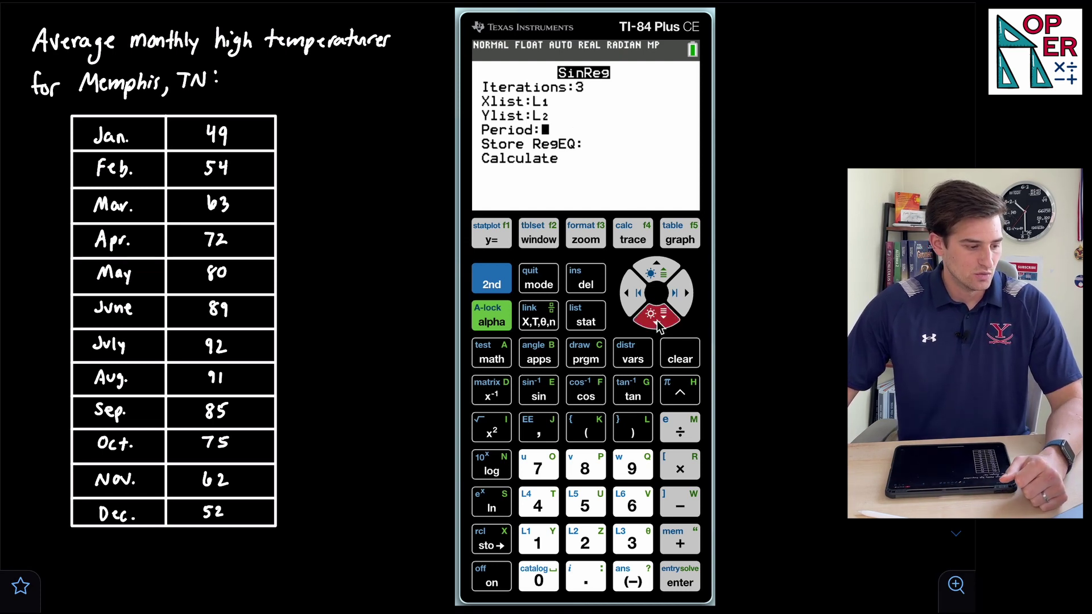
{"action": "left_click", "coordinate": [658, 324]}
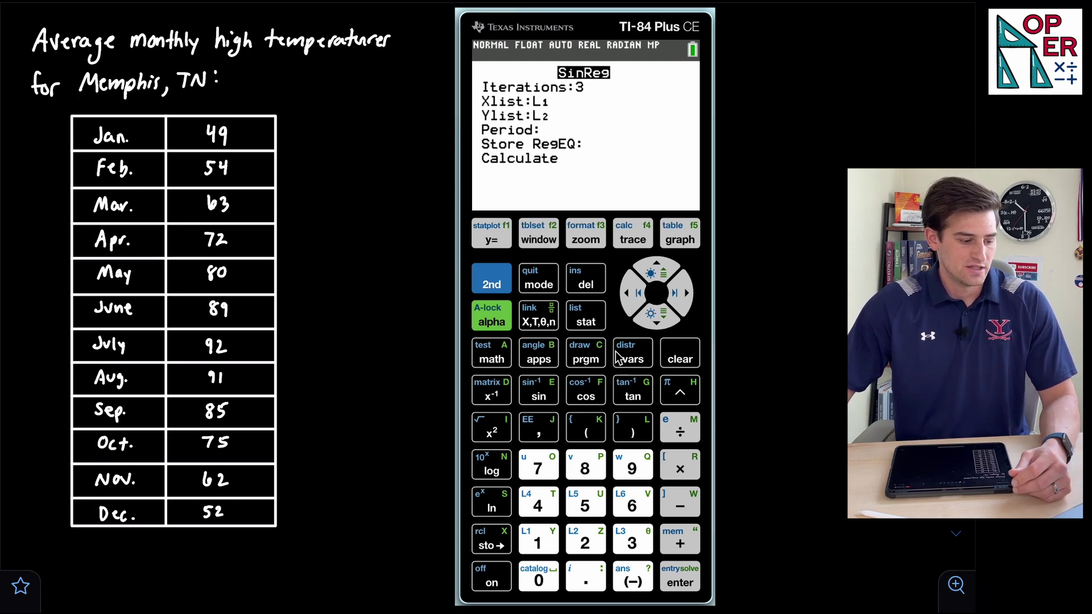
{"action": "left_click", "coordinate": [642, 361]}
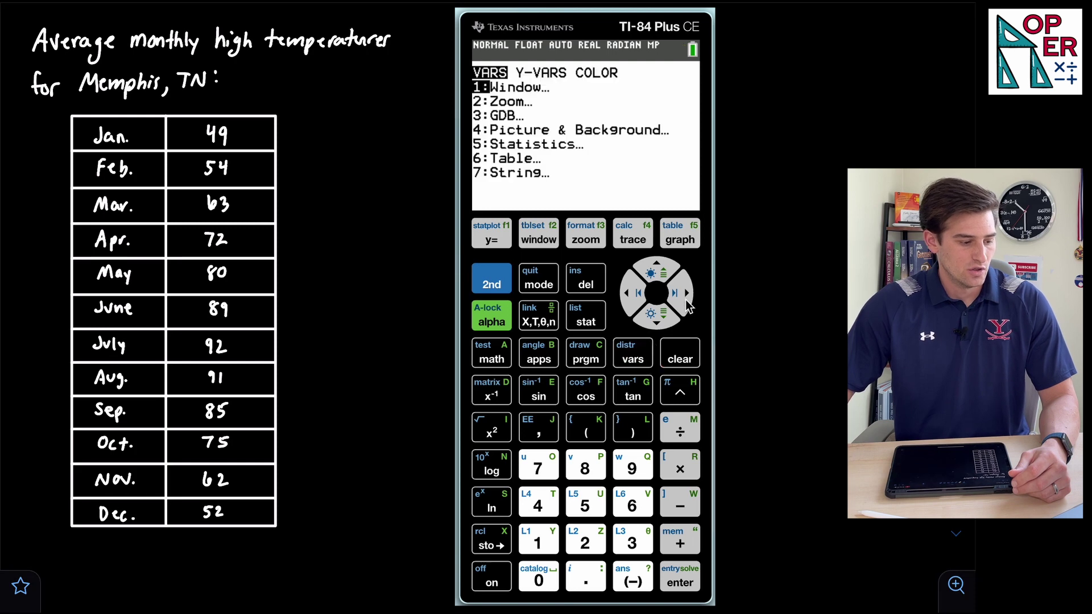
{"action": "left_click", "coordinate": [687, 302]}
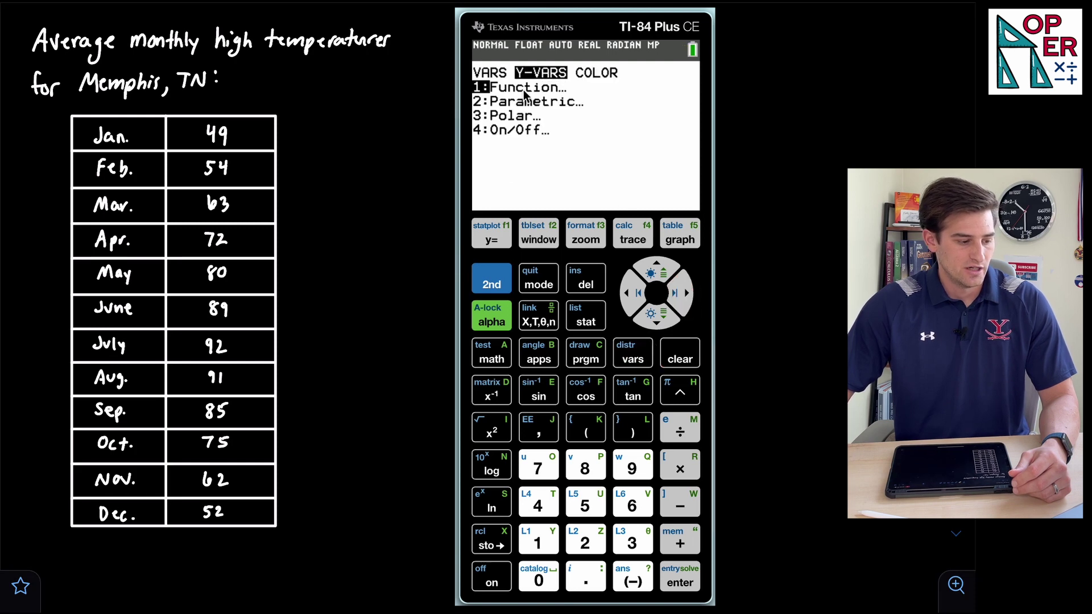
{"action": "left_click", "coordinate": [680, 583]}
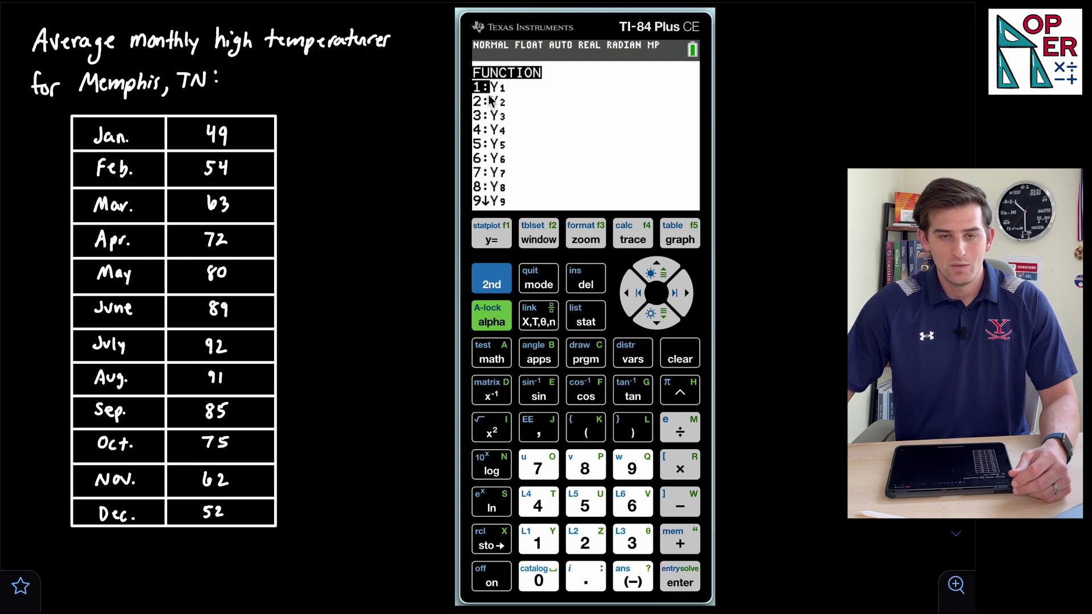
{"action": "left_click", "coordinate": [680, 583]}
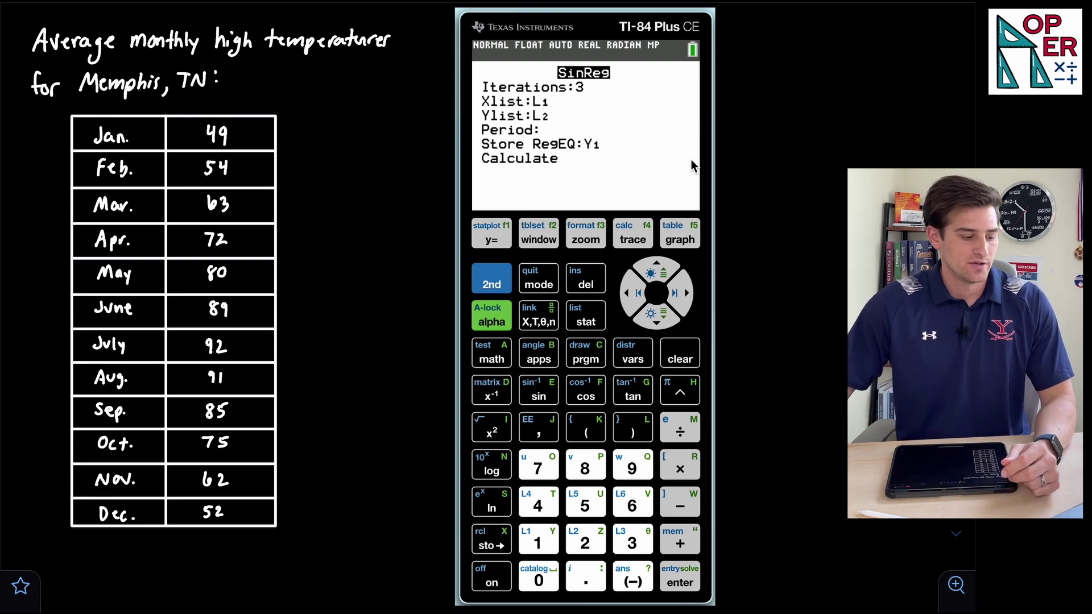
{"action": "left_click", "coordinate": [657, 322]}
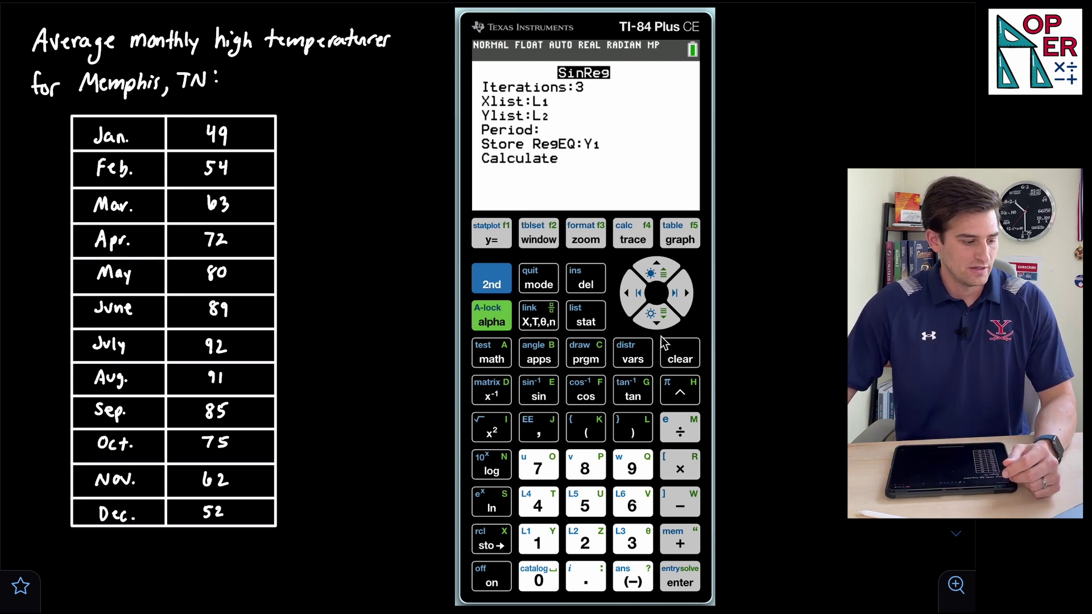
{"action": "left_click", "coordinate": [681, 583]}
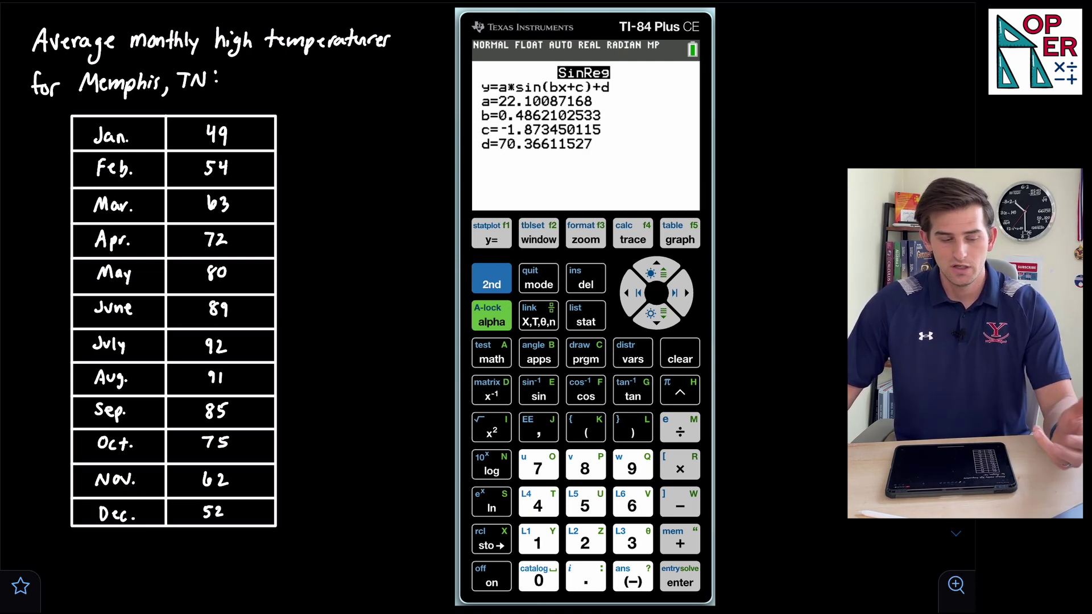
Step: Check the regression equation stored in Y1 and graph its curve over the scatter plot
{"action": "left_click", "coordinate": [502, 245]}
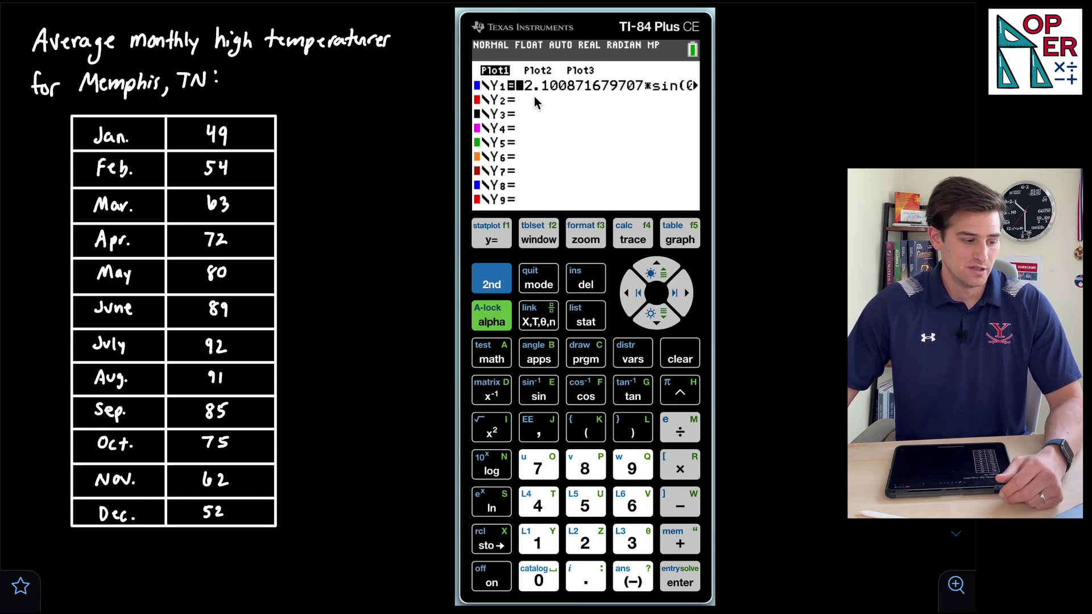
{"action": "left_click", "coordinate": [677, 241]}
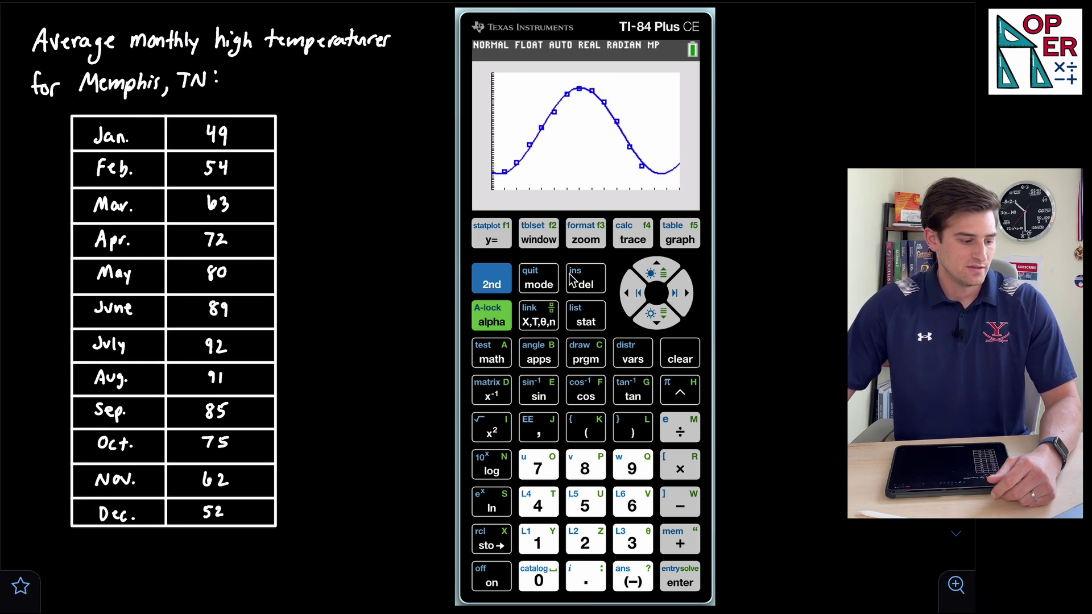
Step: Switch the calculator's angle mode to Degree and redraw the regression graph
{"action": "left_click", "coordinate": [540, 280]}
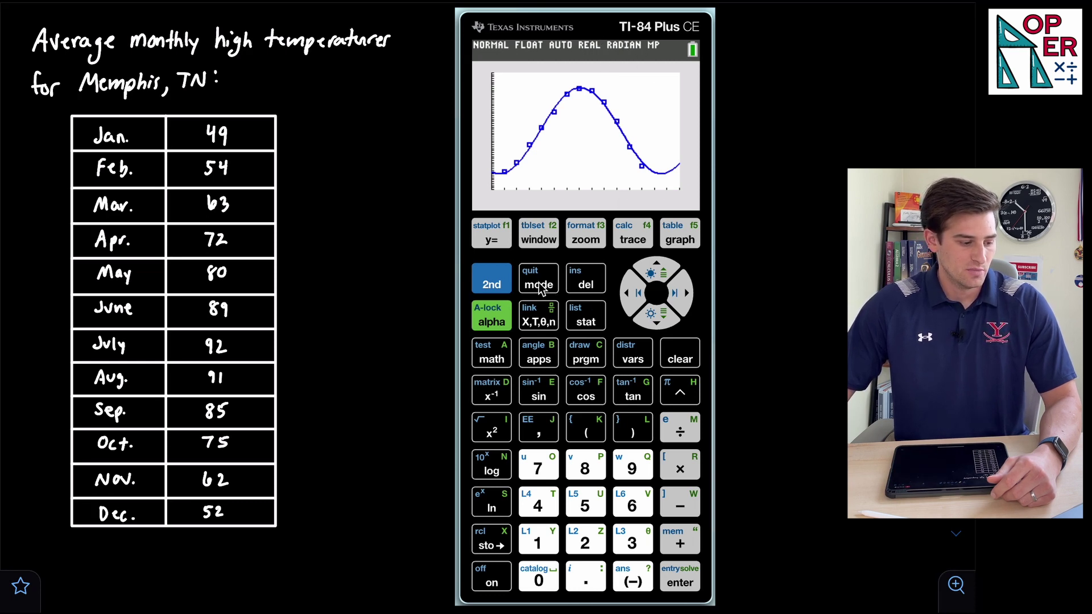
{"action": "key", "text": "Down"}
{"action": "key", "text": "Down"}
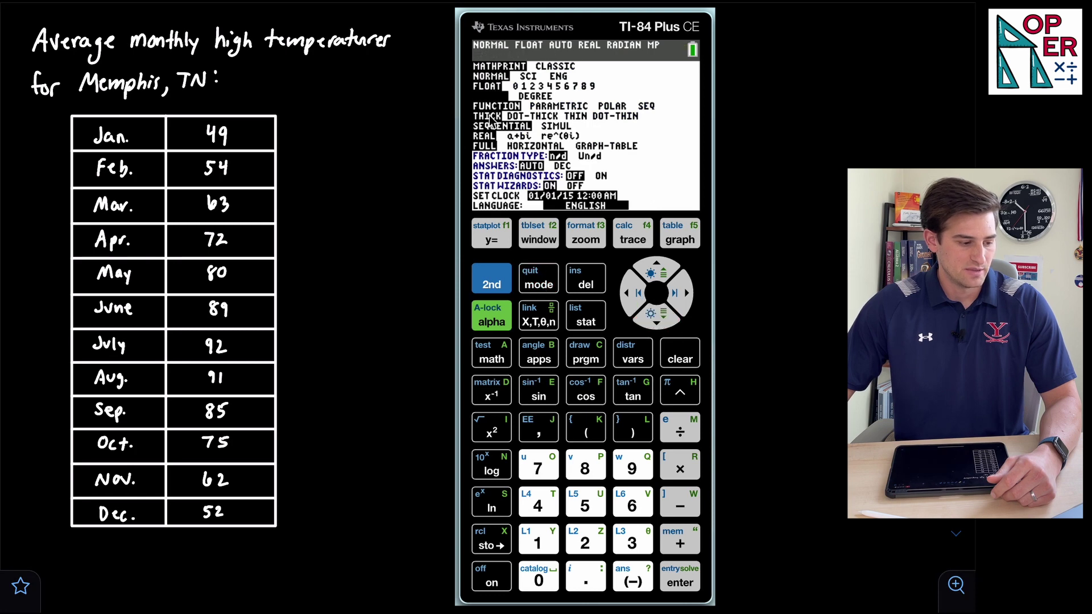
{"action": "left_click", "coordinate": [674, 297]}
{"action": "left_click", "coordinate": [681, 581]}
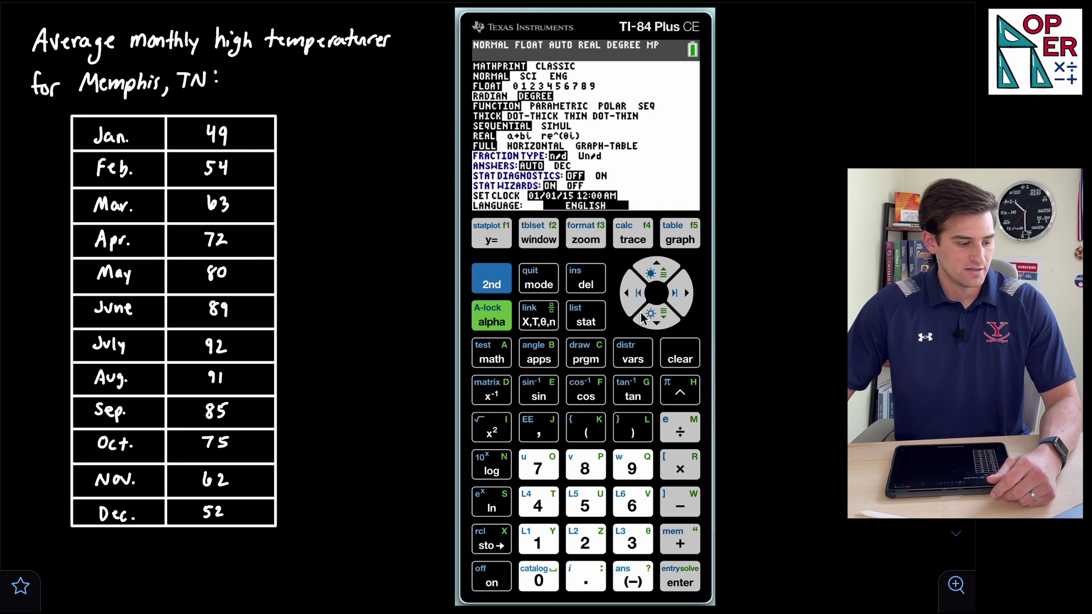
{"action": "left_click", "coordinate": [655, 274]}
{"action": "left_click", "coordinate": [655, 275]}
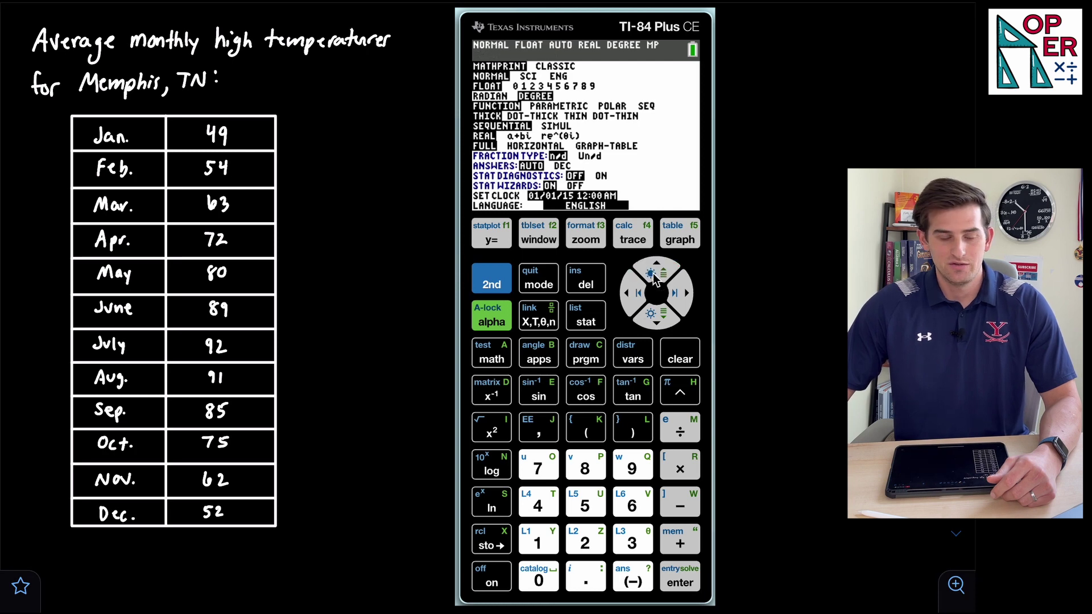
{"action": "left_click", "coordinate": [680, 241]}
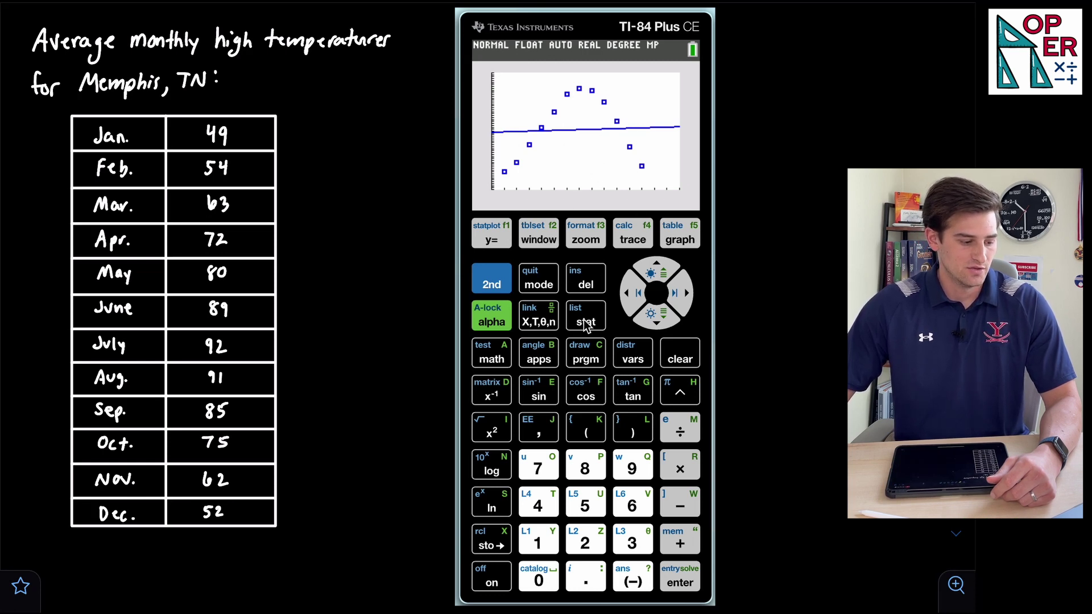
Step: Return the angle mode to Radian and graph the regression curve with the scatter plot again
{"action": "left_click", "coordinate": [549, 288]}
{"action": "left_click", "coordinate": [649, 318]}
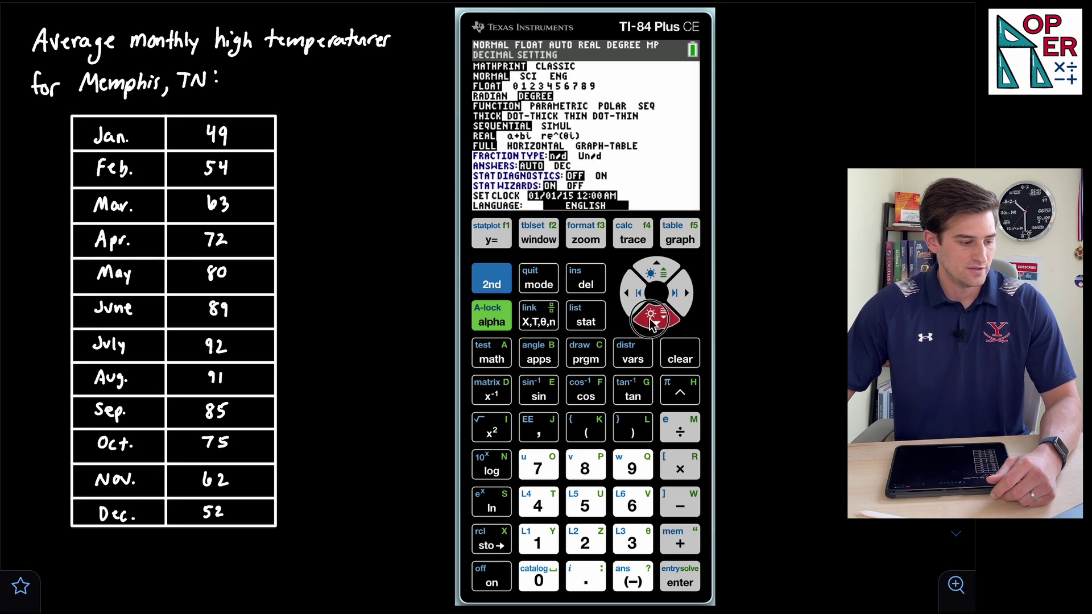
{"action": "left_click", "coordinate": [688, 585]}
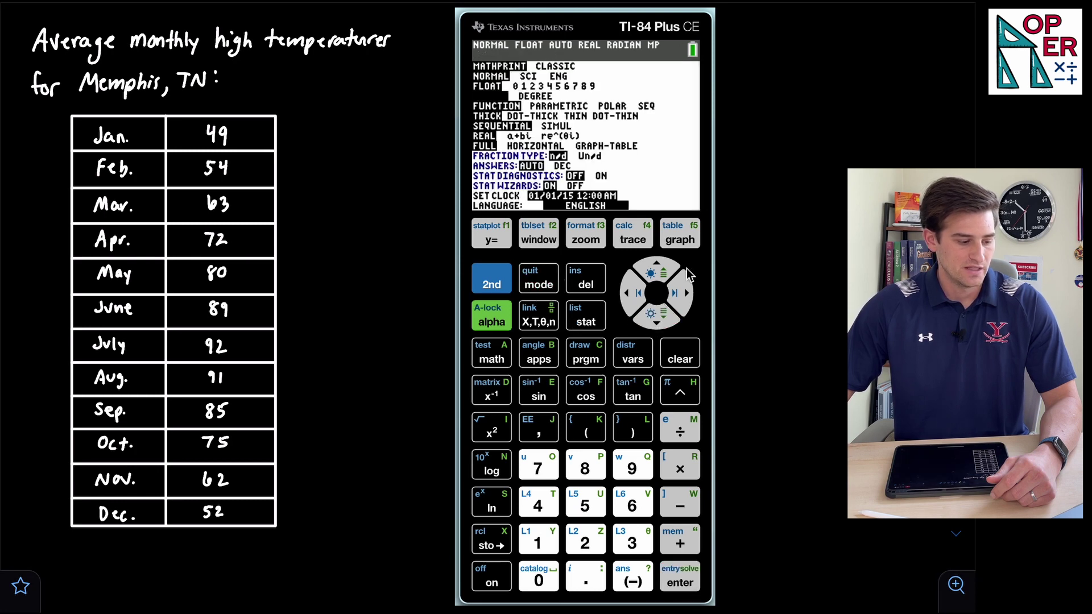
{"action": "left_click", "coordinate": [689, 245]}
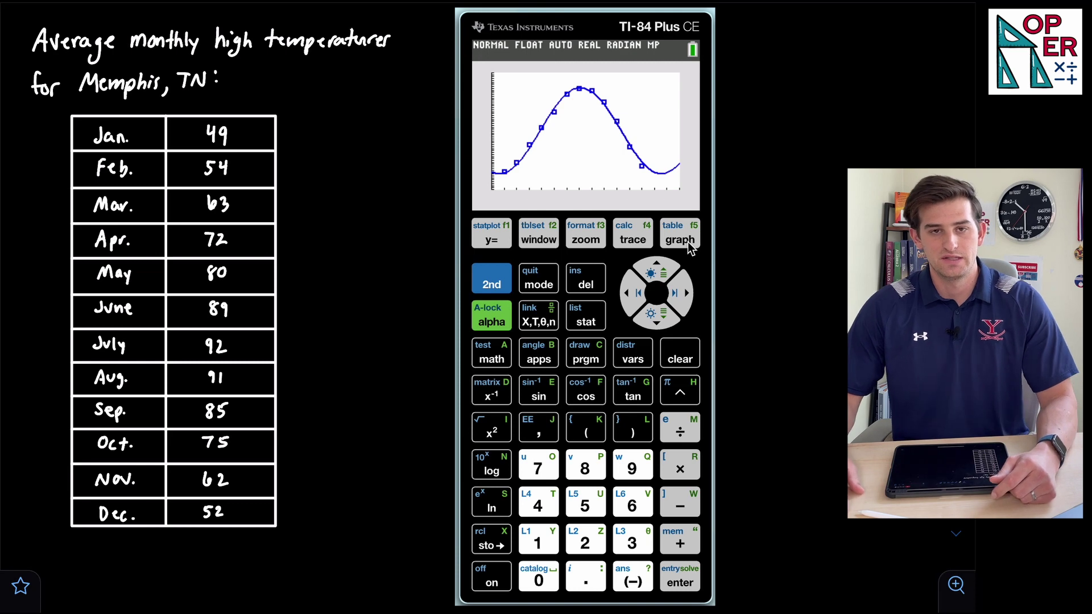